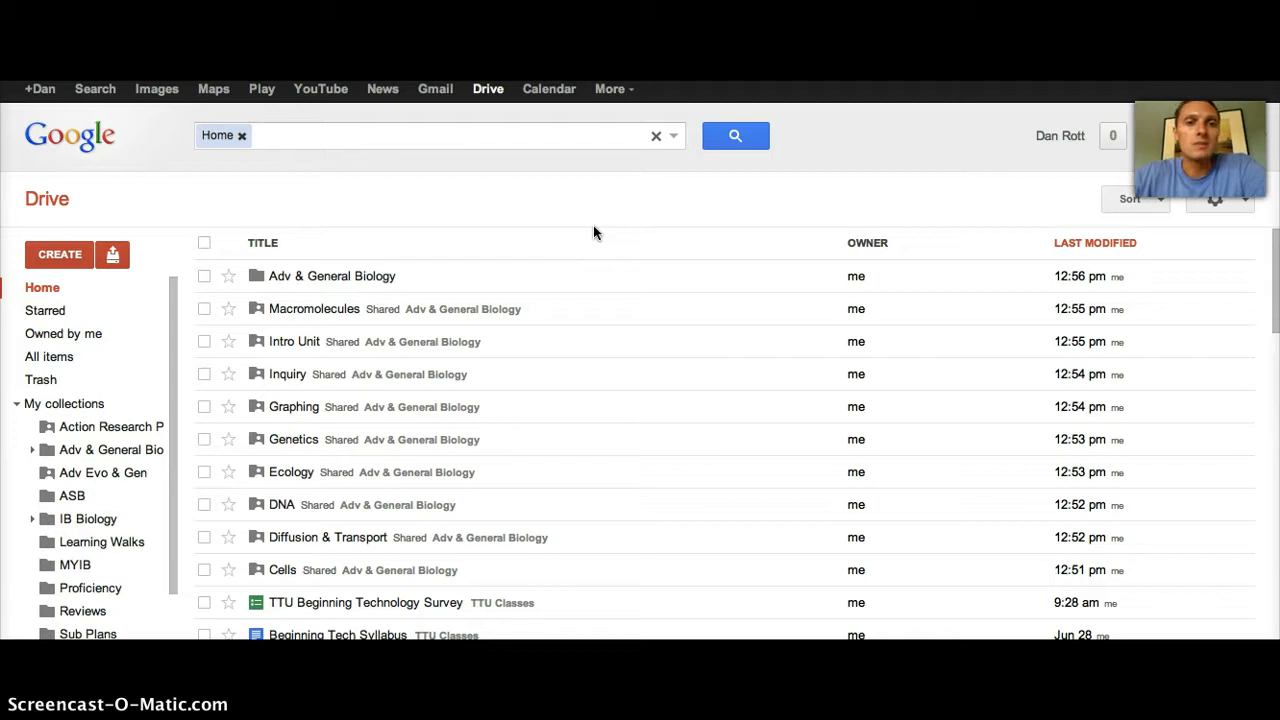
Step: Create a new blank Google Docs document from Drive's Create menu and bring up its Rename dialog
left_click(69, 259)
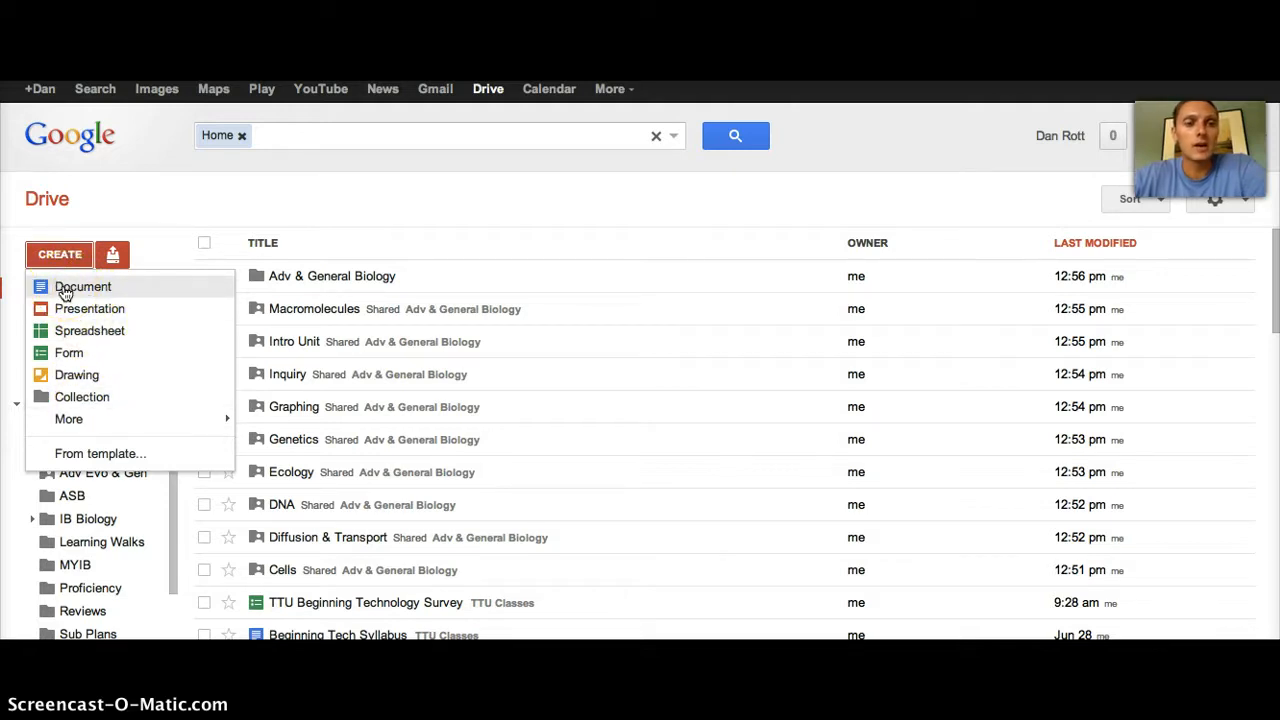
left_click(65, 288)
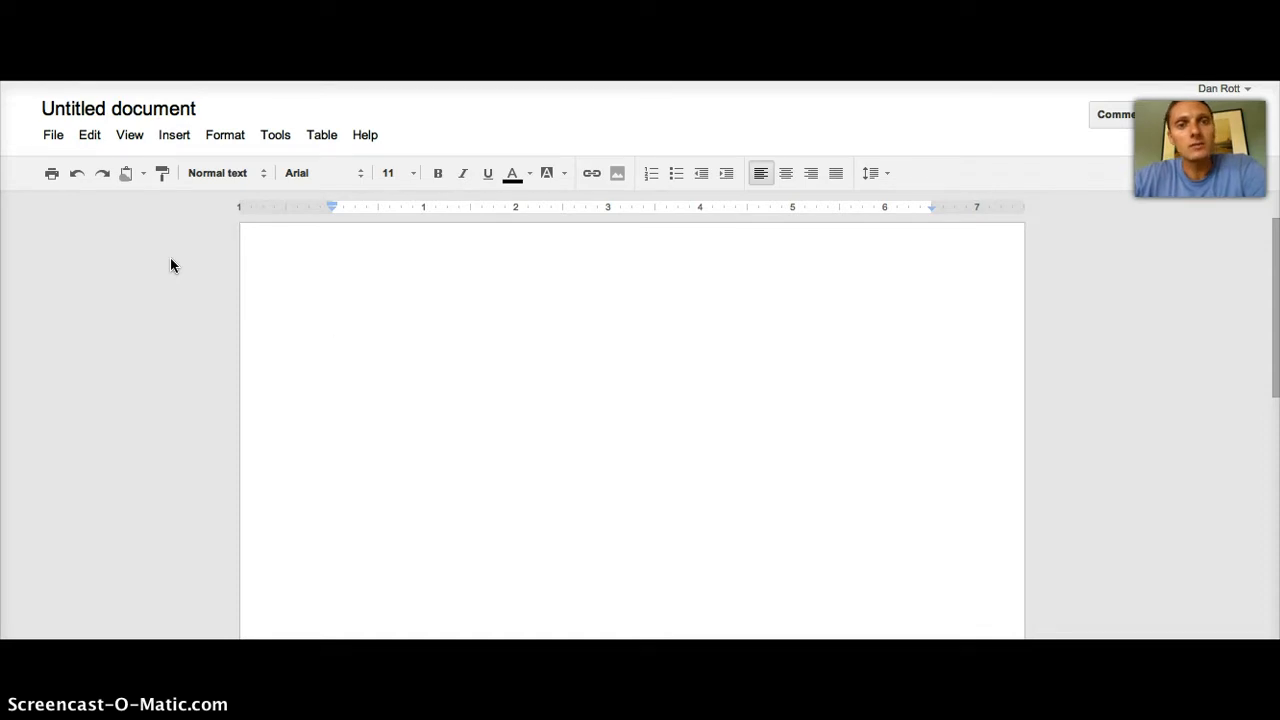
left_click(107, 110)
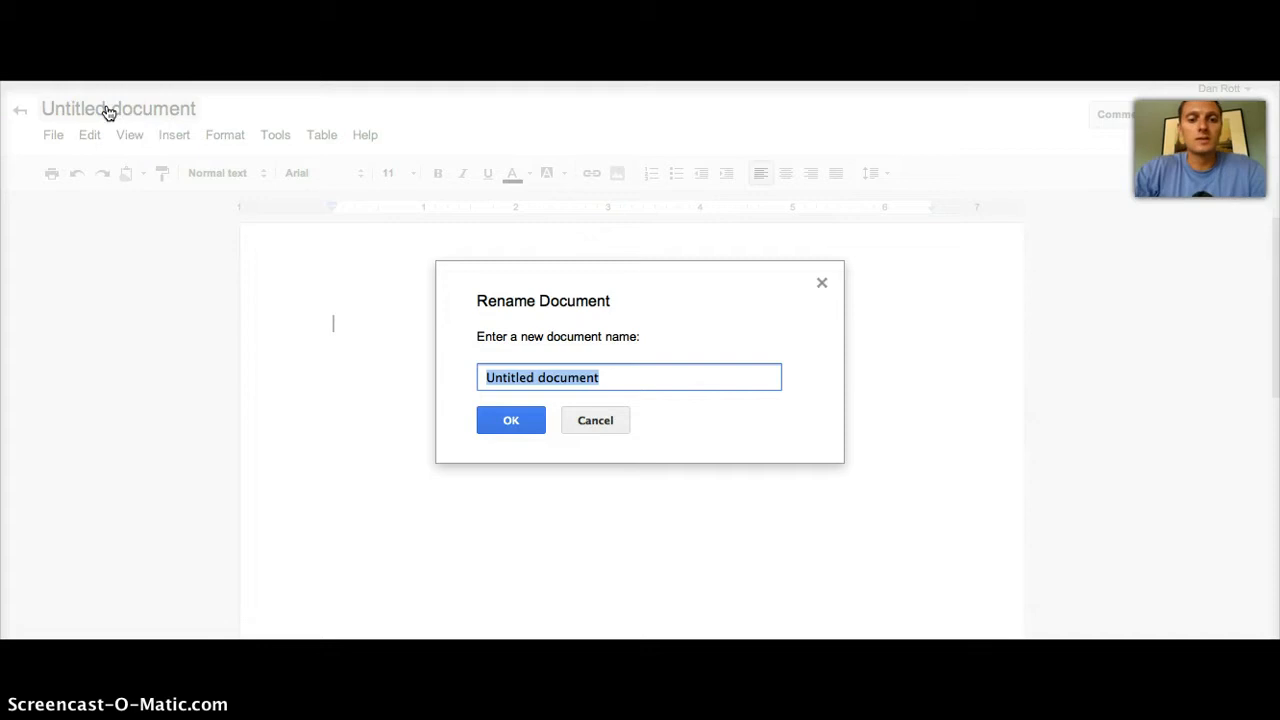
Step: Name the new document 'Tech 4 Efficiency'
type("Tech 4 ")
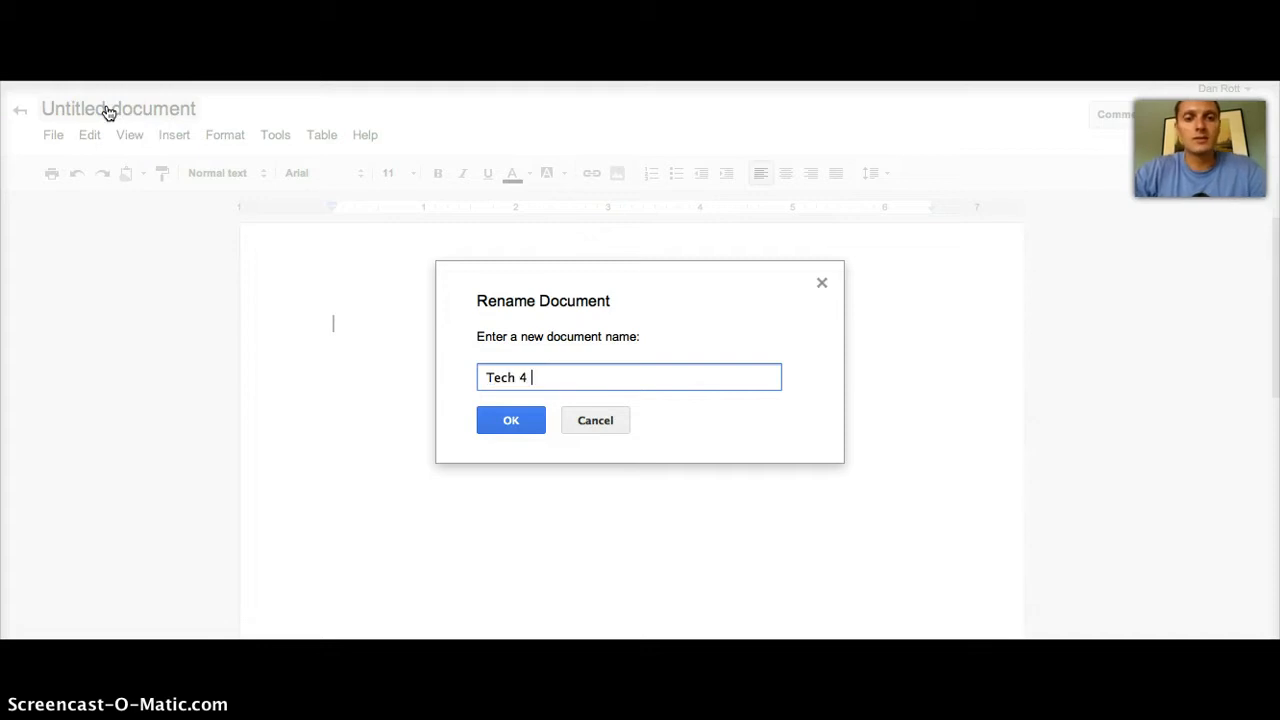
type("Efficiency")
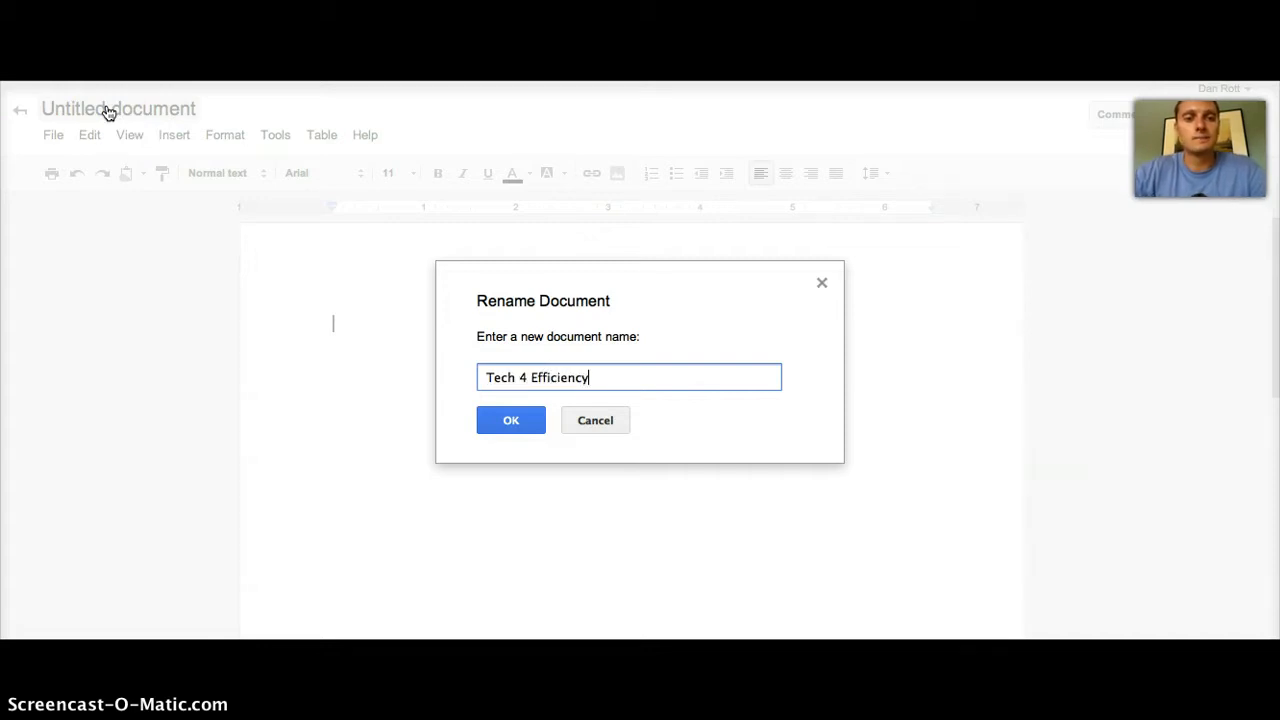
left_click(509, 427)
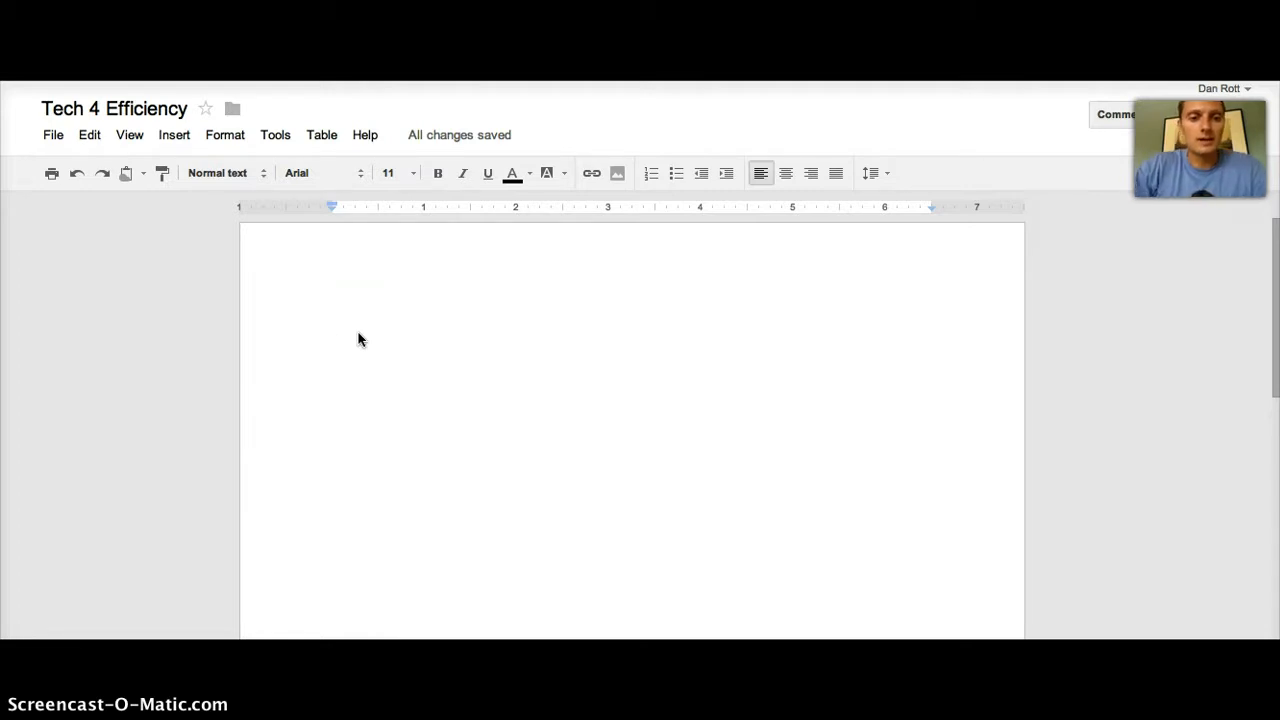
Step: Type 'The first step to creating a google document is to give the document a name.' on the page
type("The first step to ")
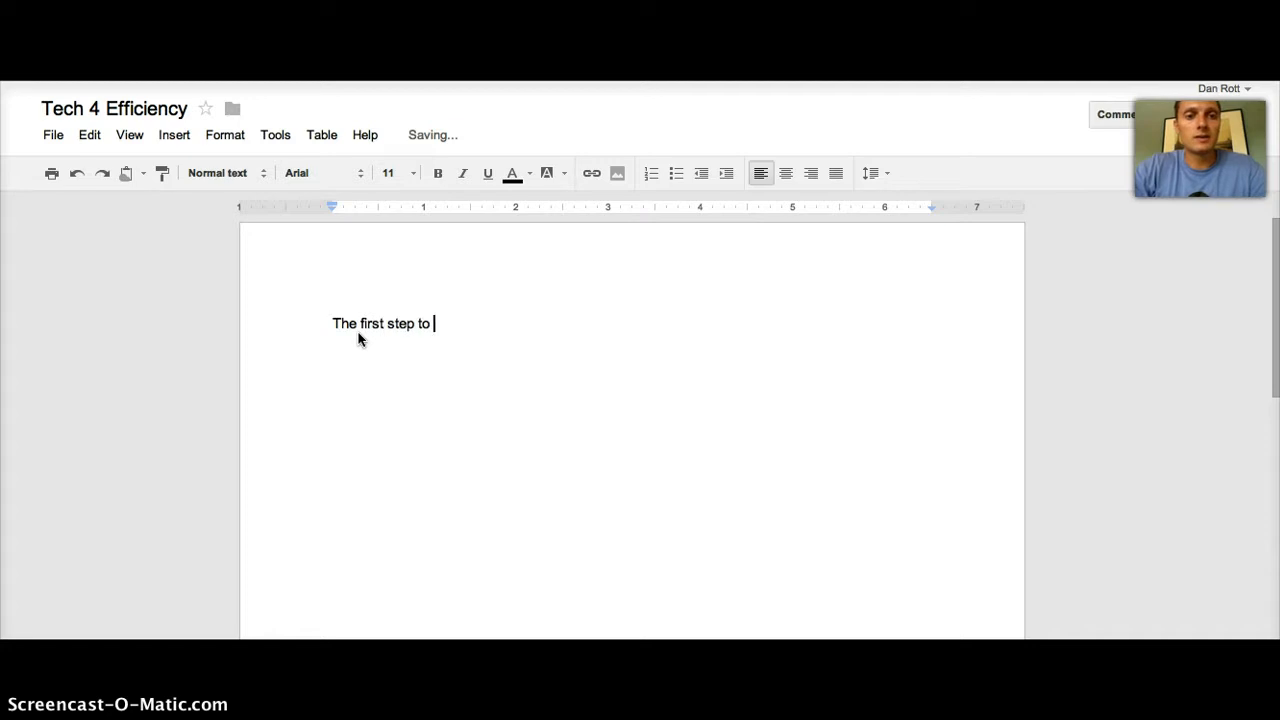
type("creating a google")
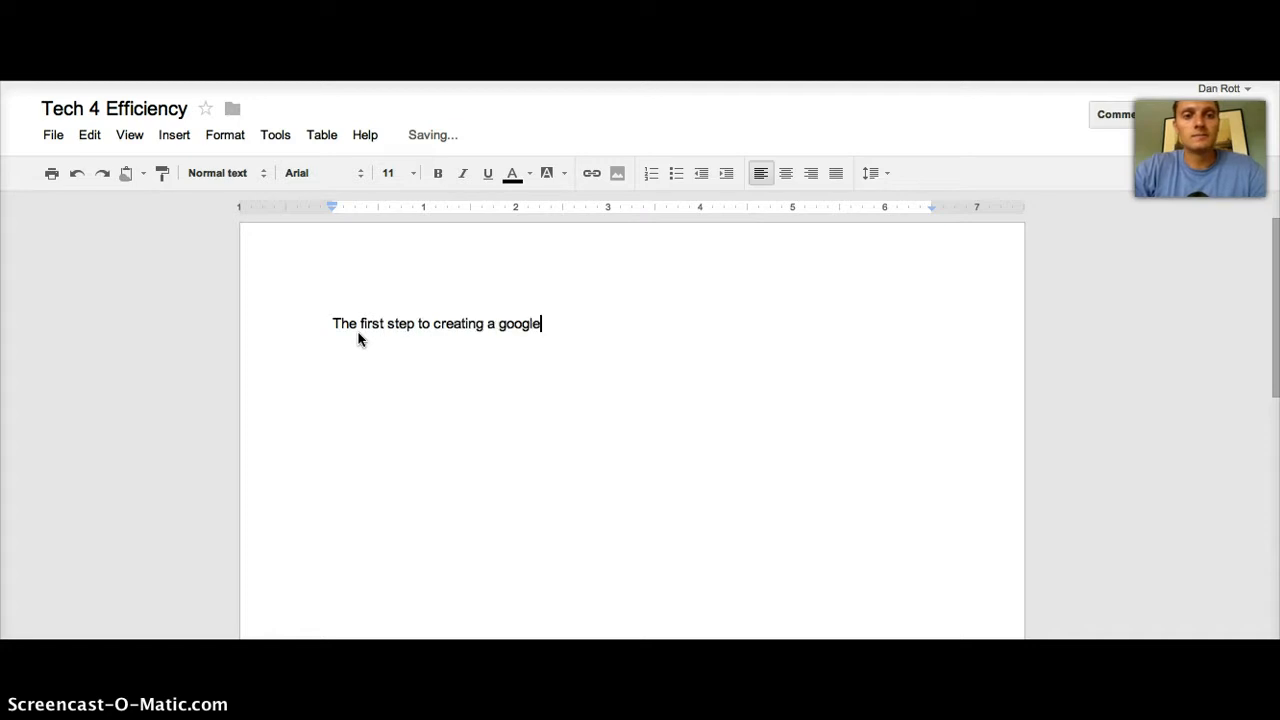
type(" document is to w")
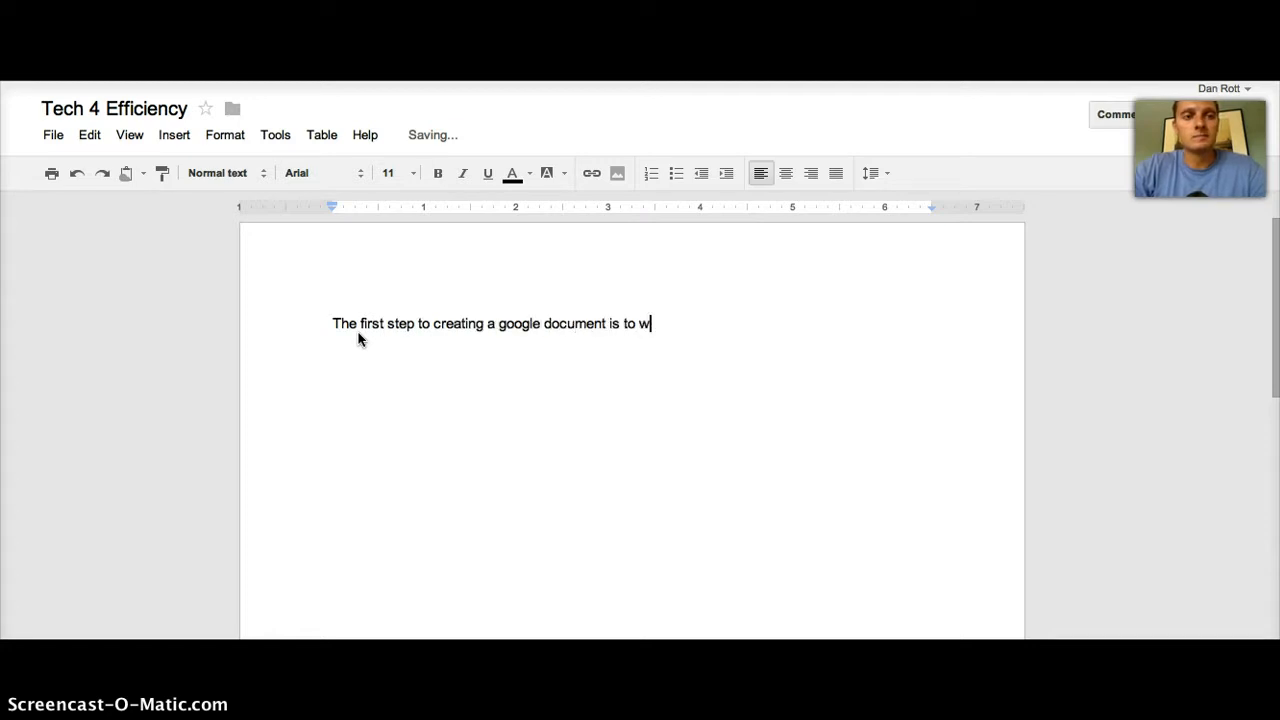
key("BackSpace")
key("BackSpace")
type("give the document a name.")
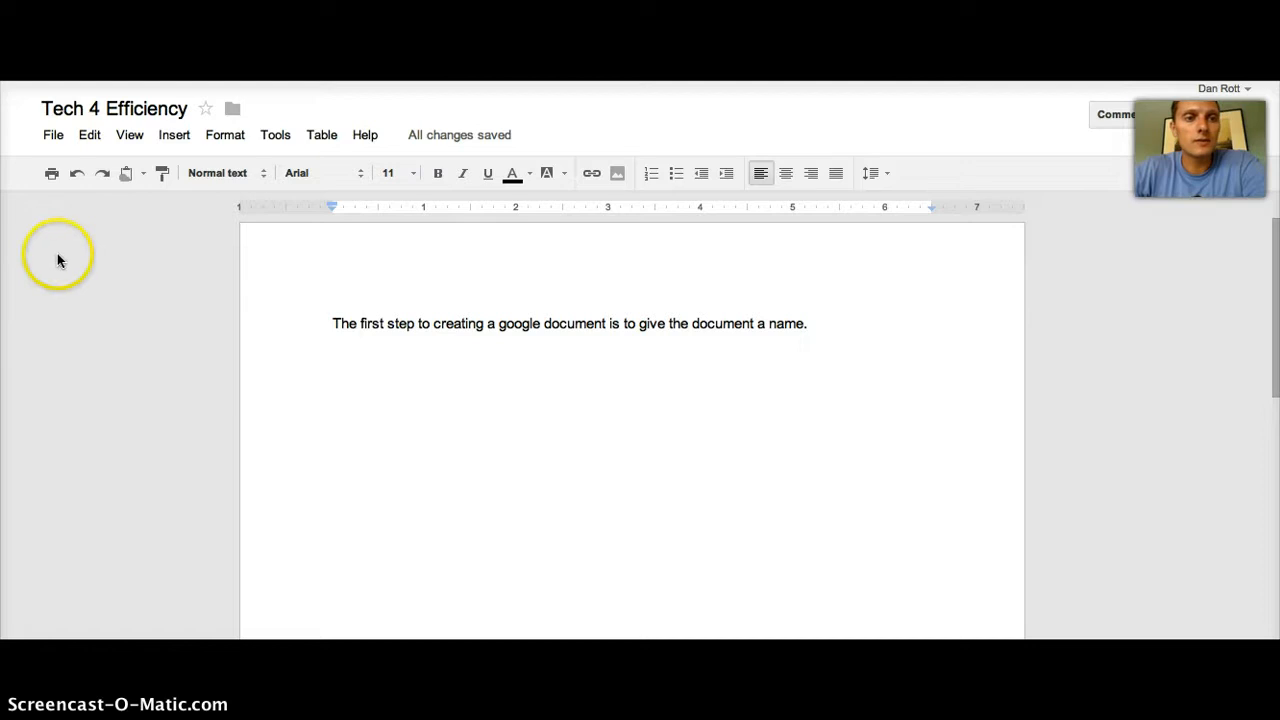
left_click(53, 136)
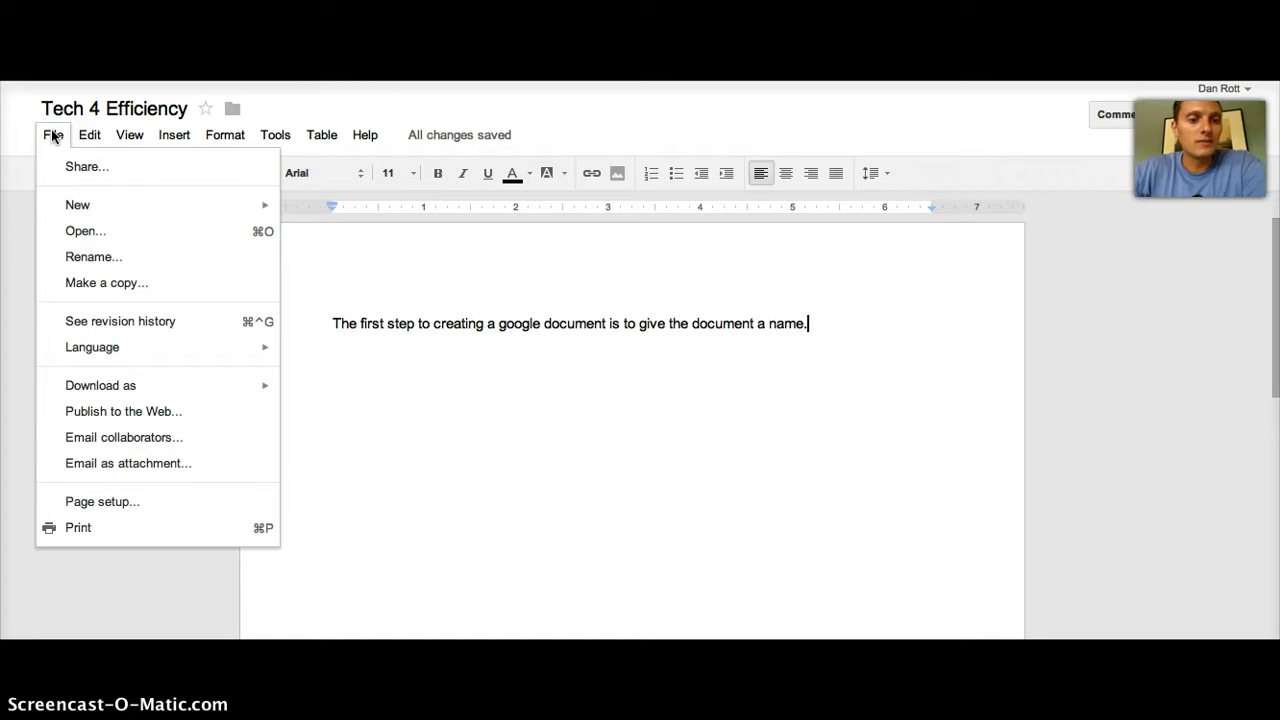
Step: Open the document's sharing settings and enter the collaborator's e-mail address to invite as editor
left_click(66, 166)
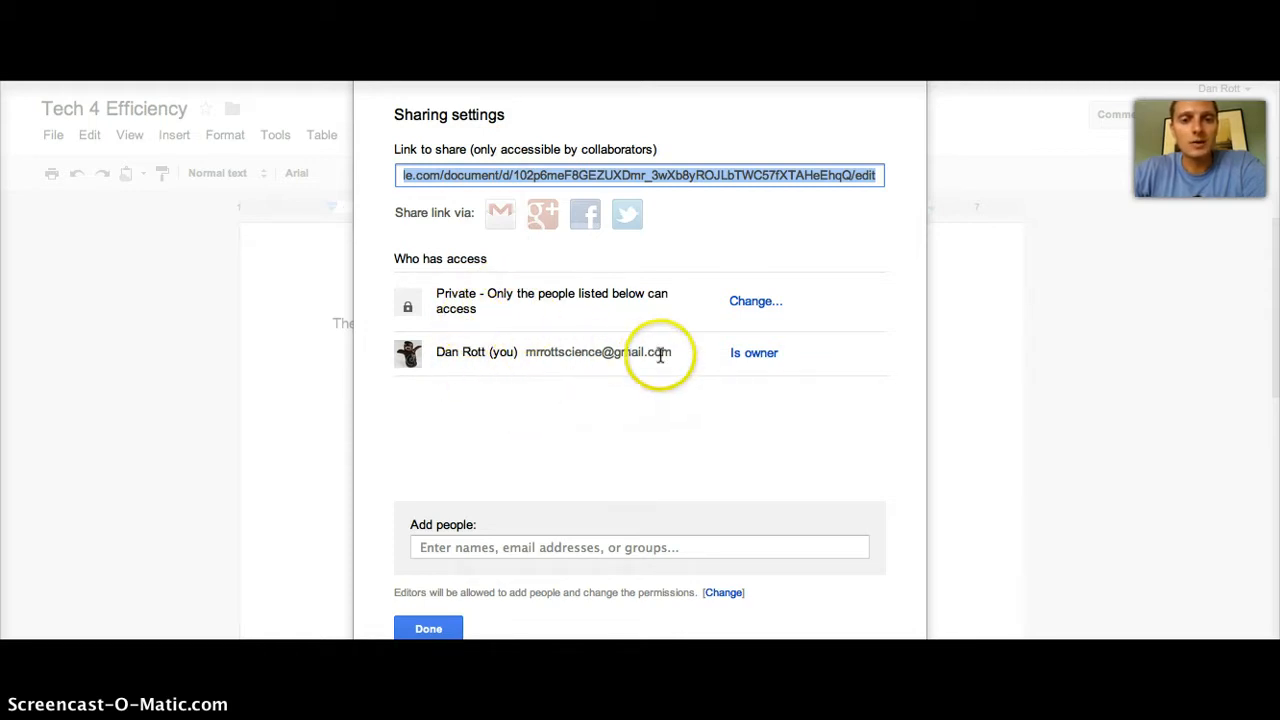
left_click(575, 548)
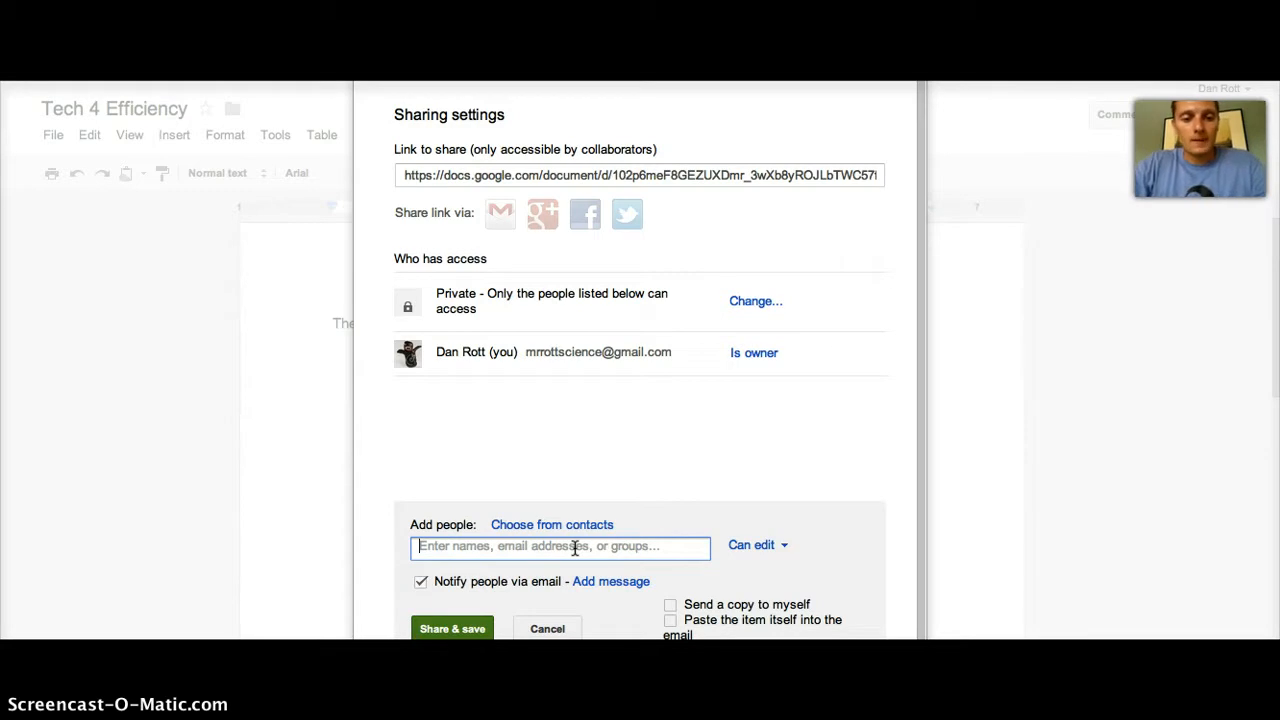
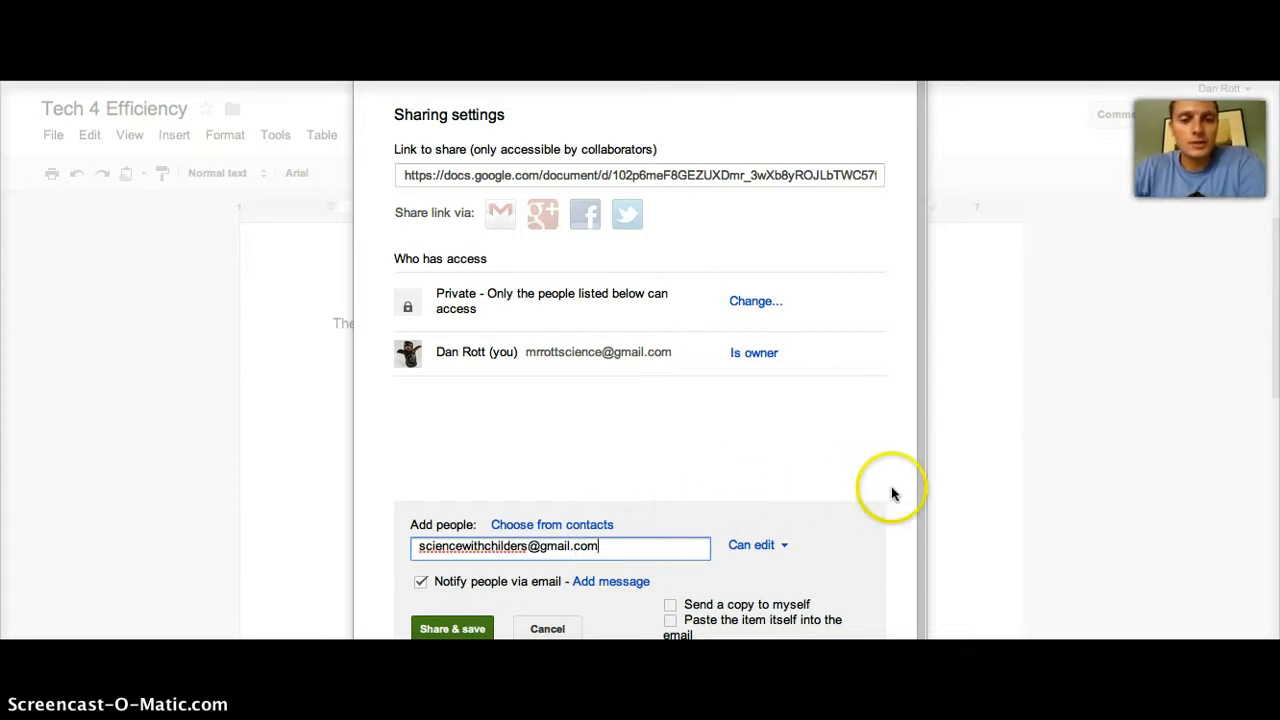
scroll(903, 460, "down", 1)
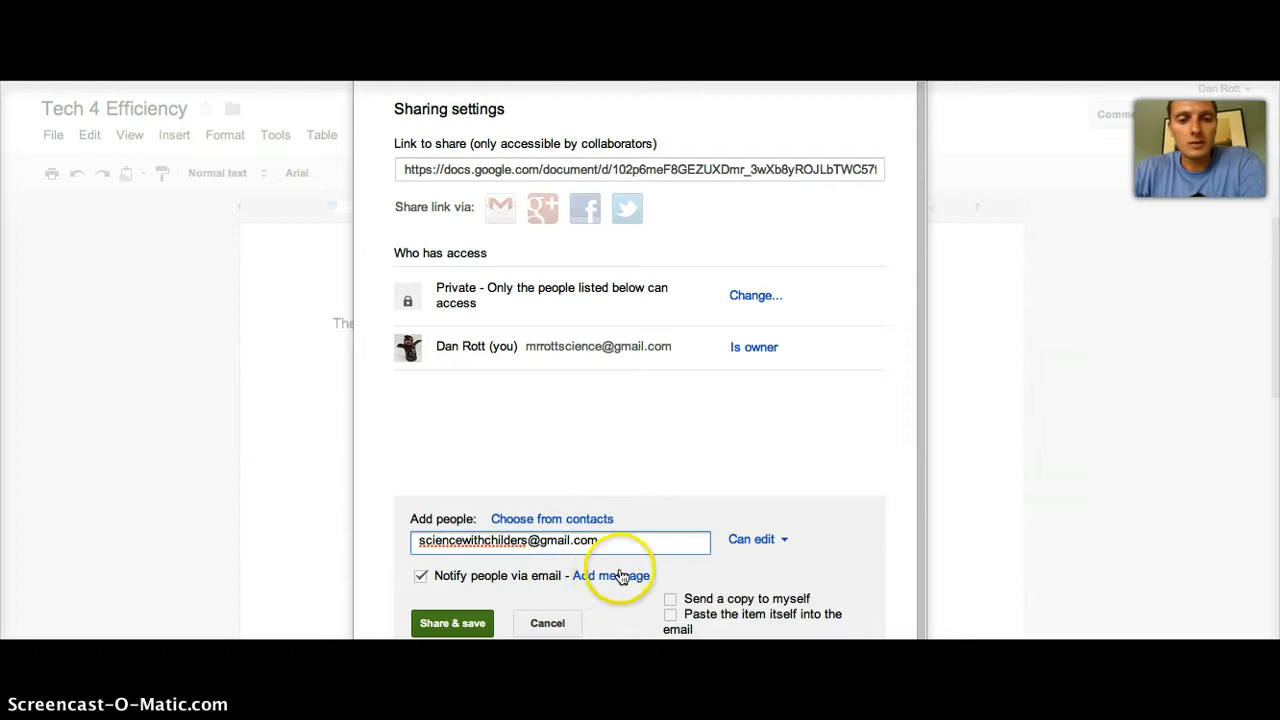
Step: Keep Can edit access, turn off the e-mail notification, then cancel and close sharing settings
left_click(758, 539)
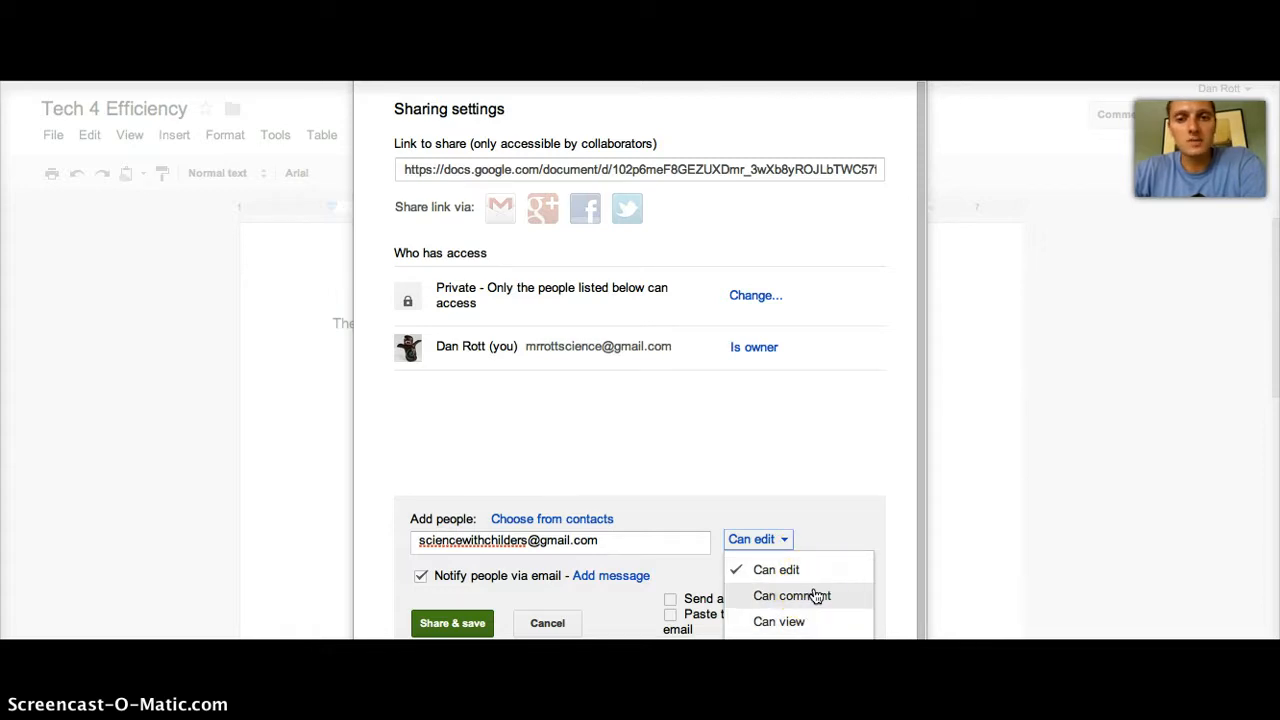
left_click(874, 425)
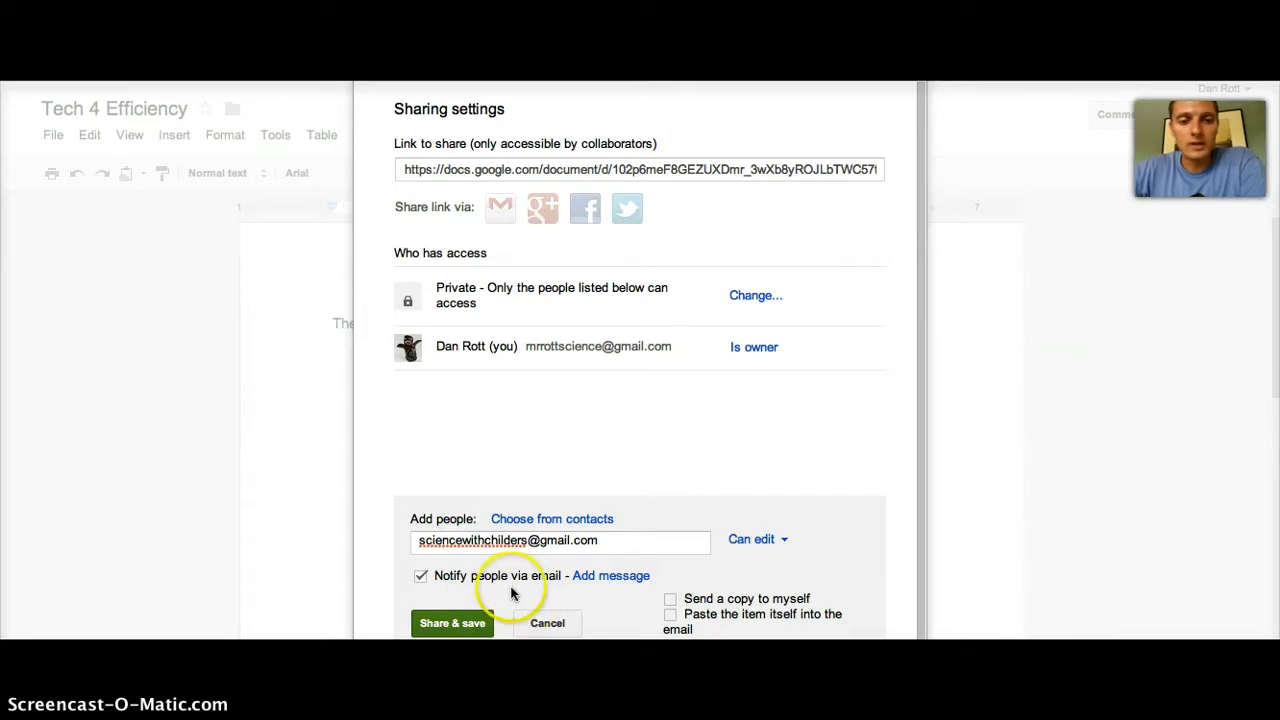
left_click(421, 577)
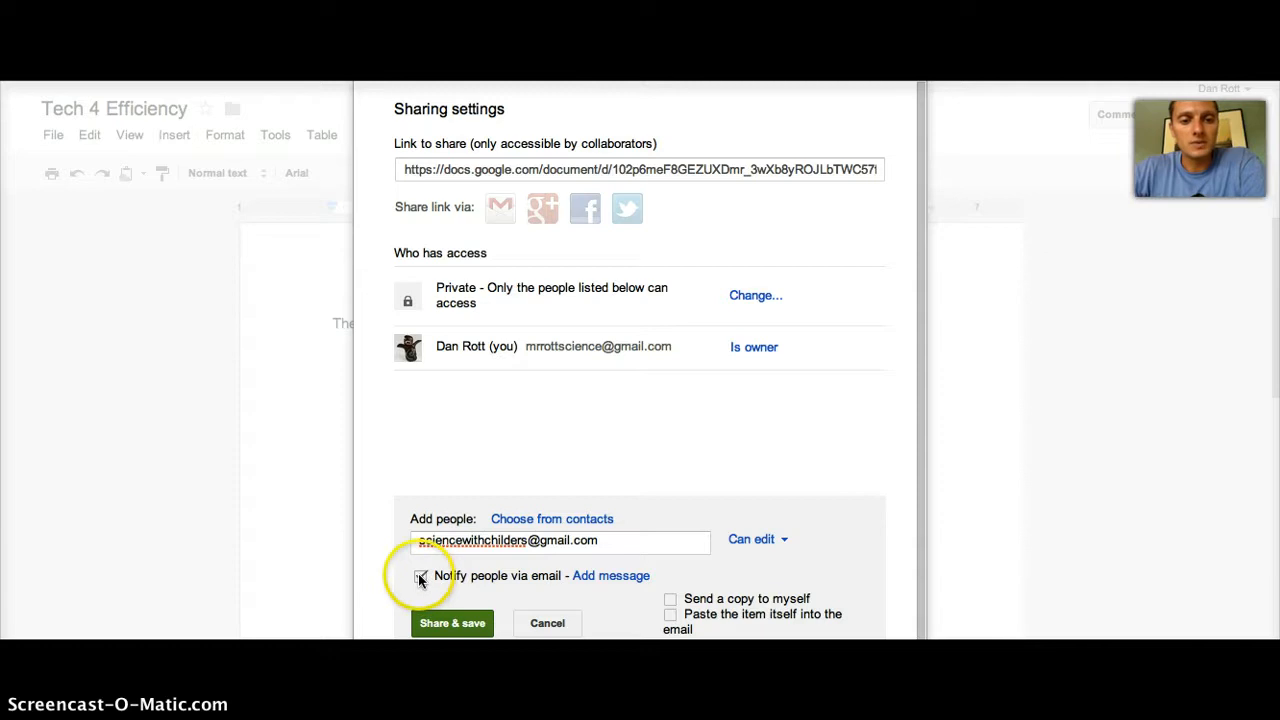
left_click(420, 578)
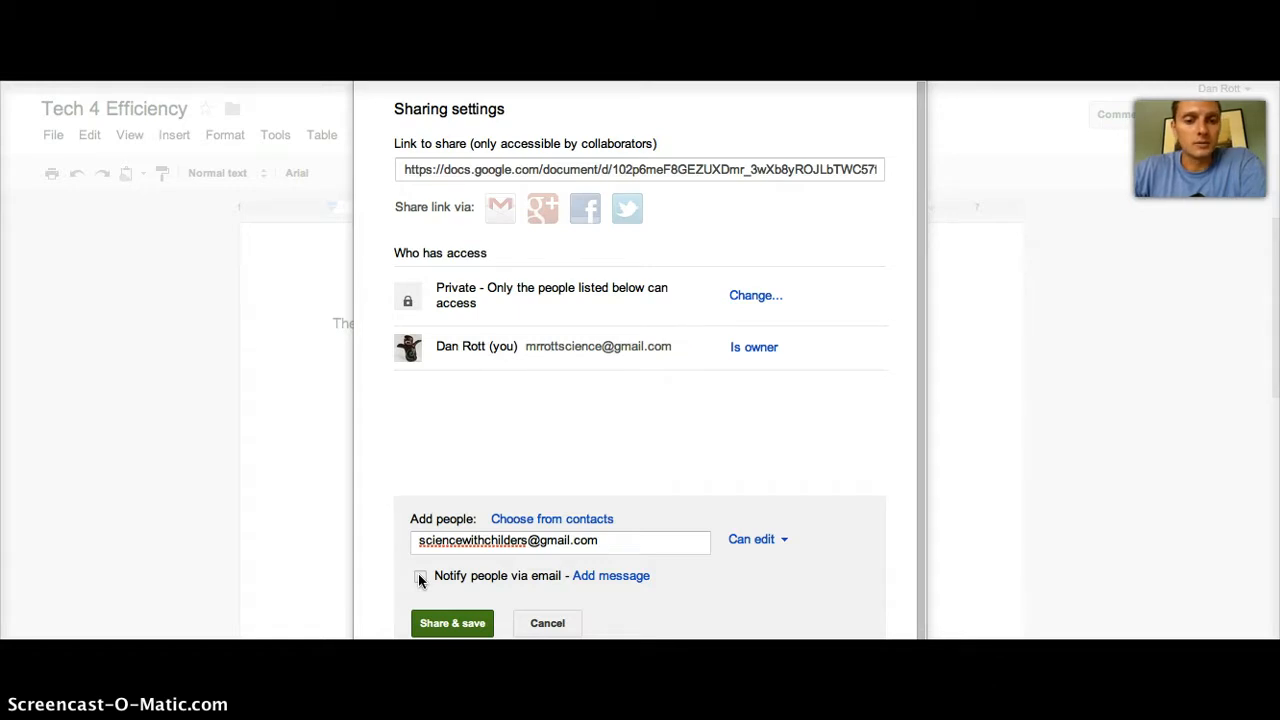
left_click(556, 624)
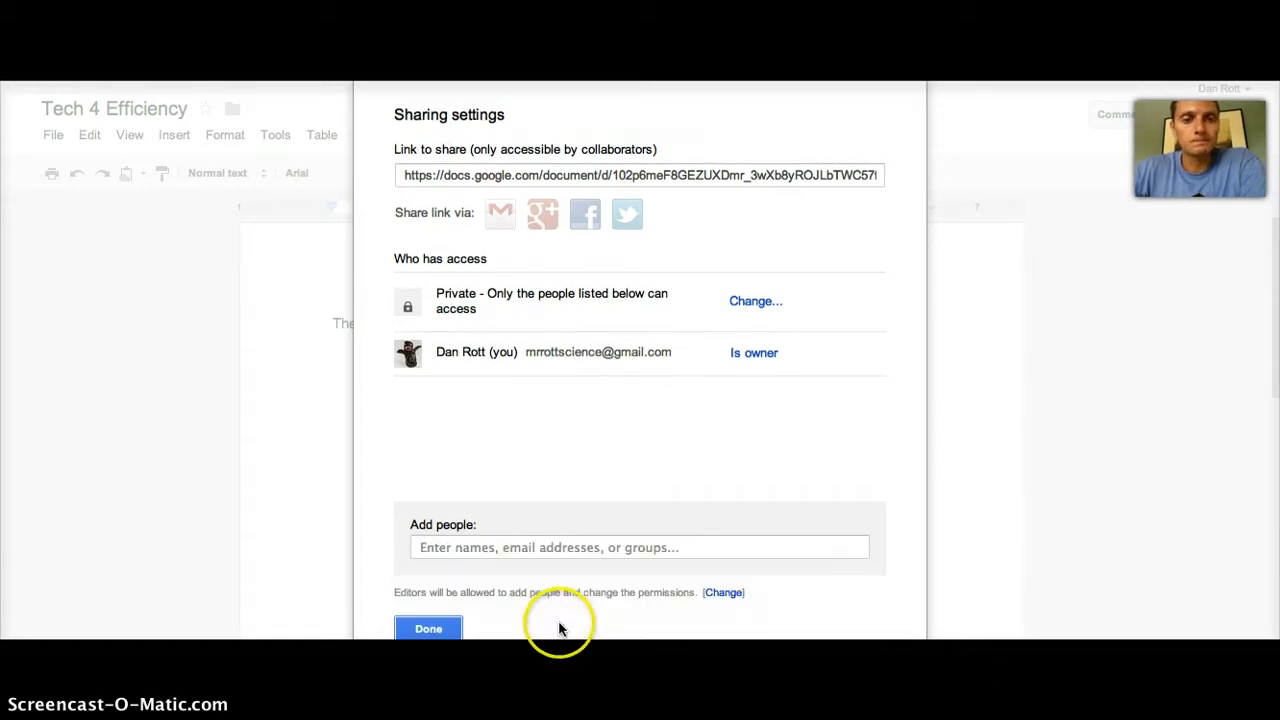
left_click(443, 628)
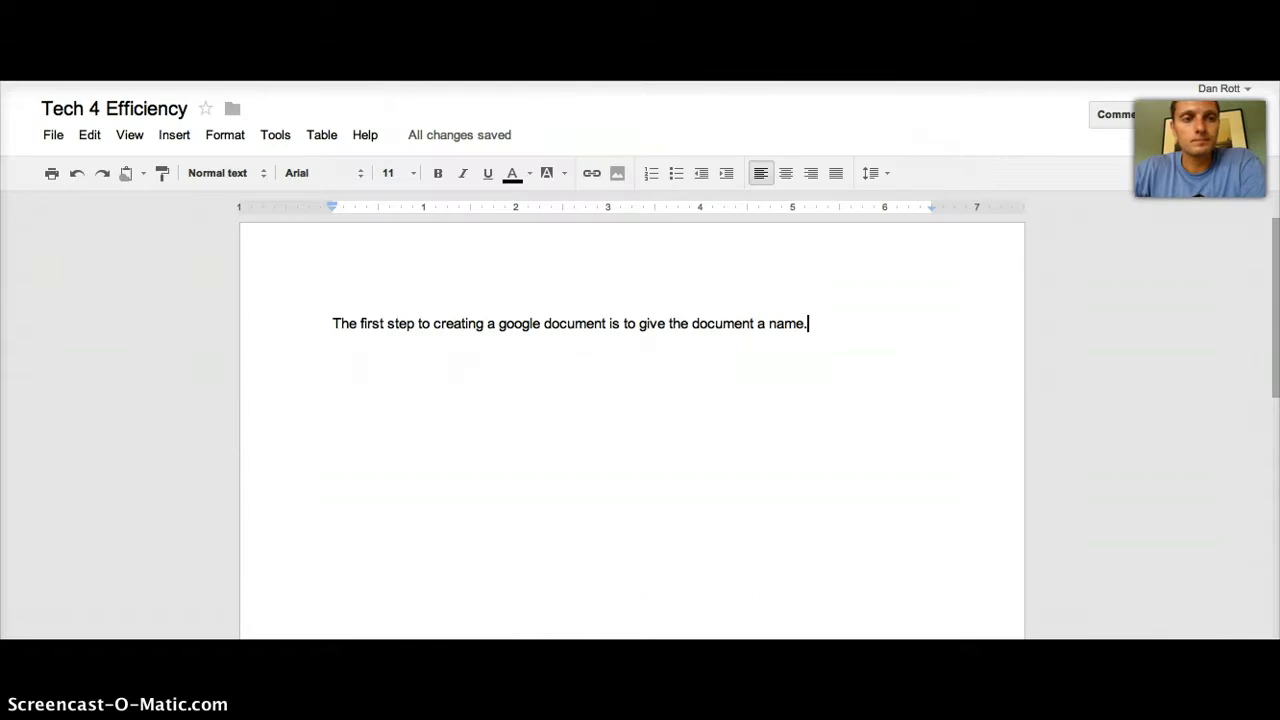
Step: Make a copy of the document, named 'Copy of Tech 4 Efficiency'
left_click(46, 137)
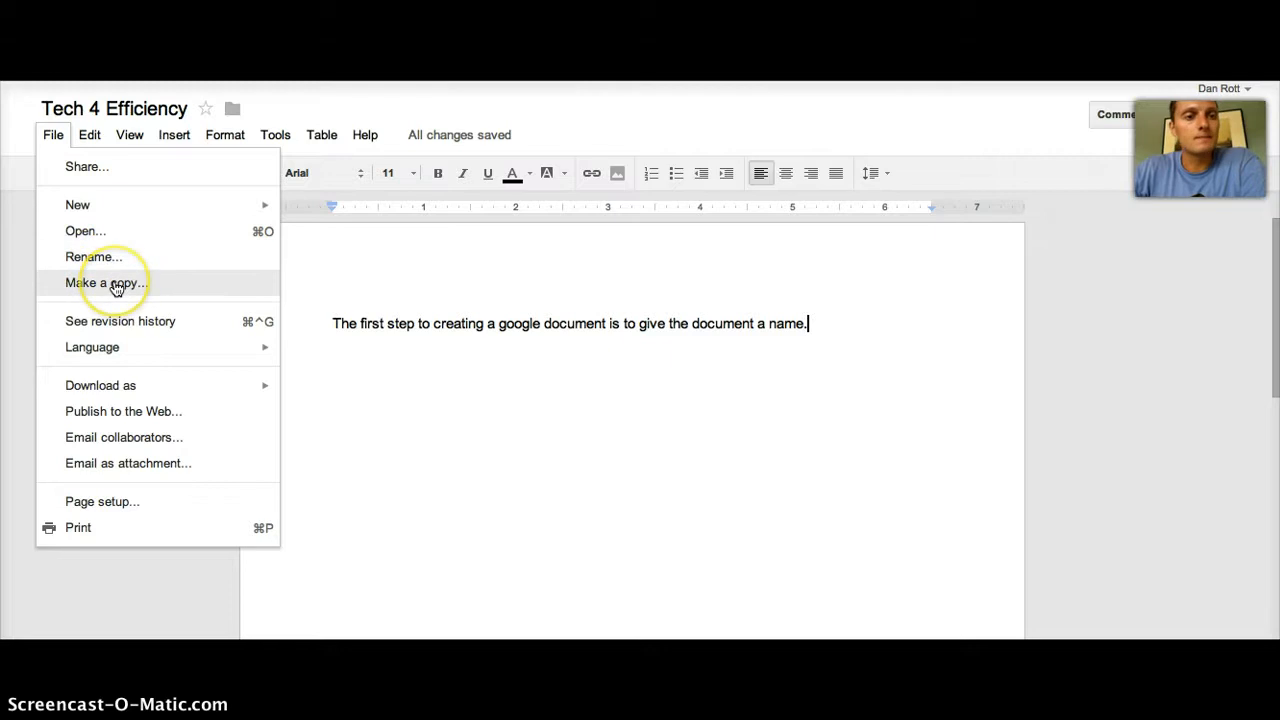
left_click(420, 338)
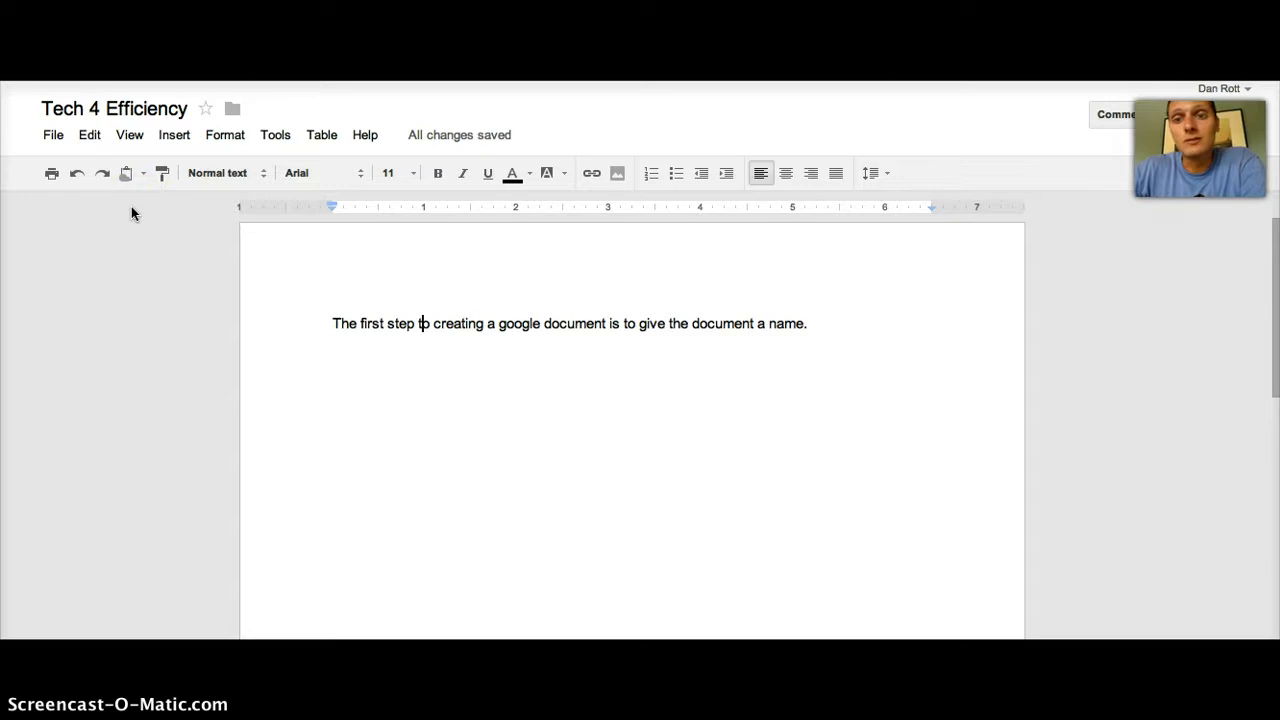
left_click(53, 135)
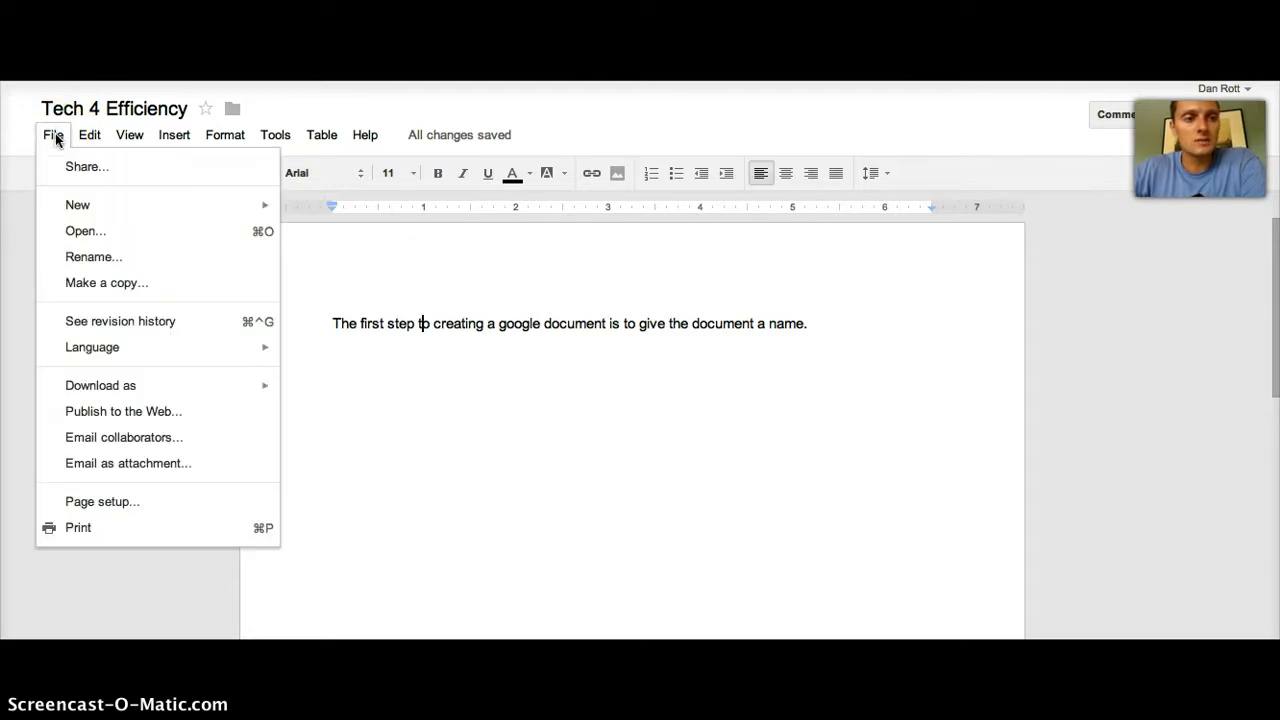
left_click(100, 284)
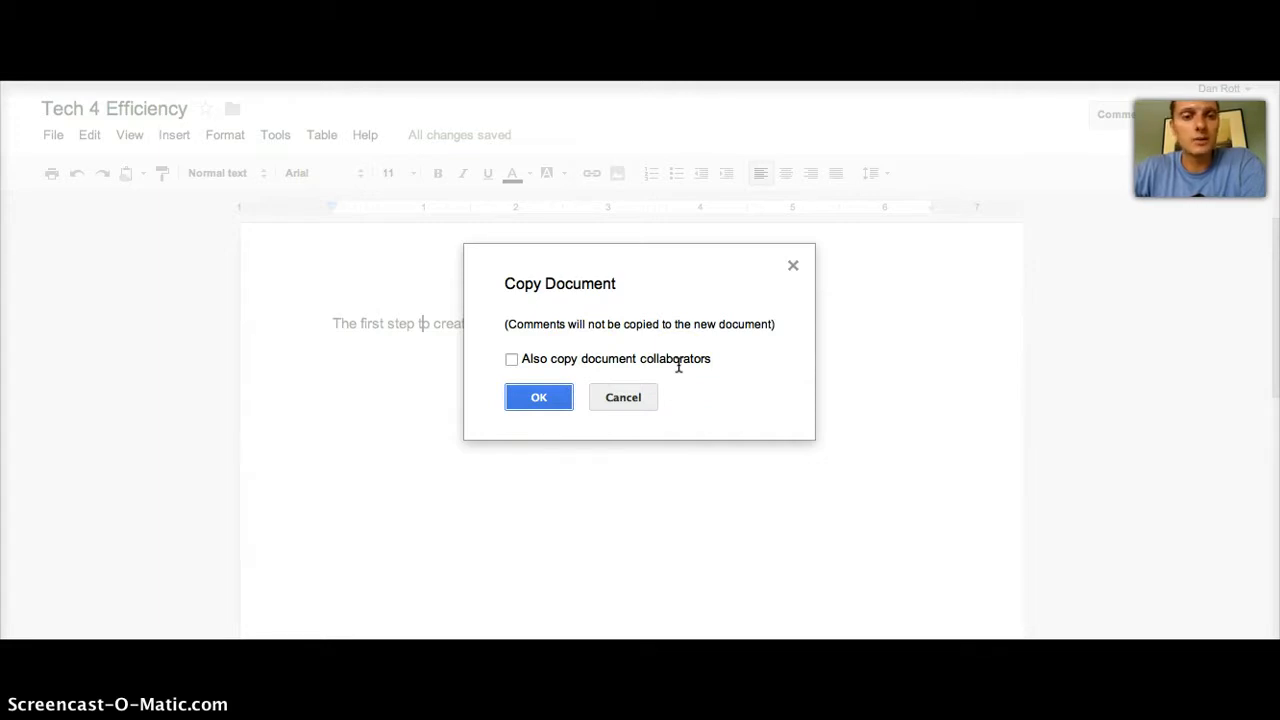
left_click(527, 398)
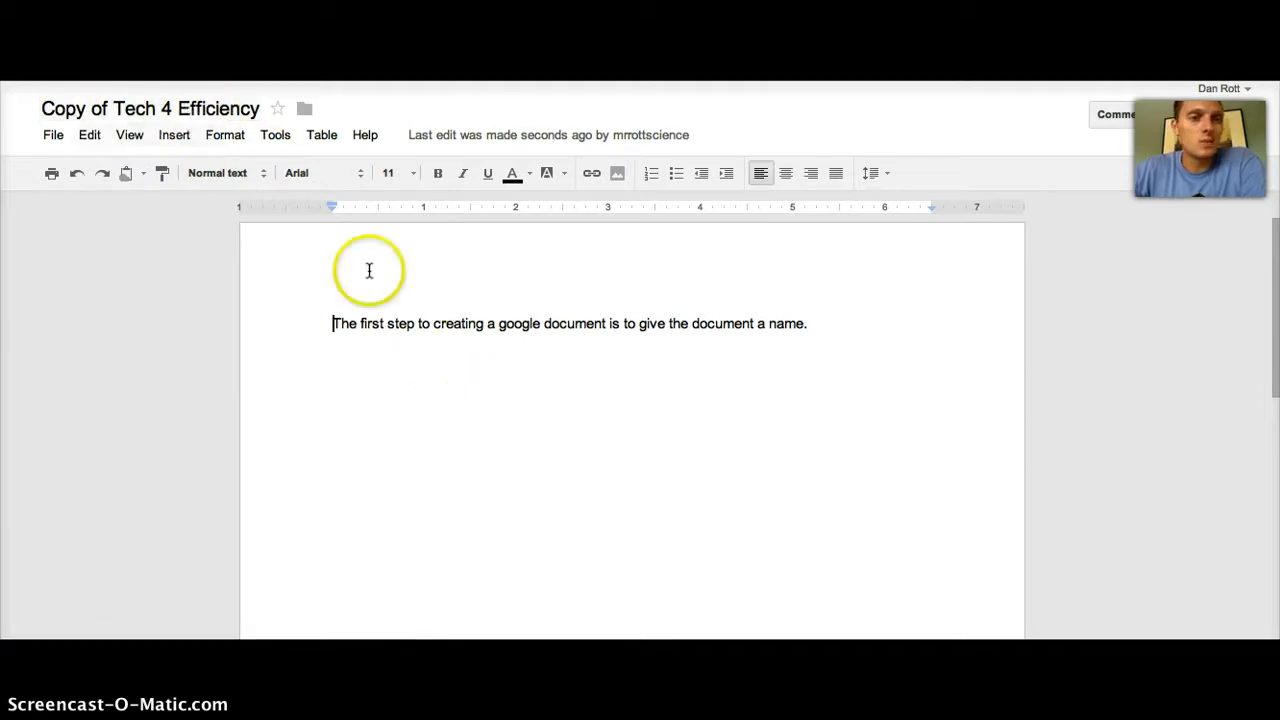
Step: Leave the copy's name unchanged and close its tab to return to the original document
left_click(219, 110)
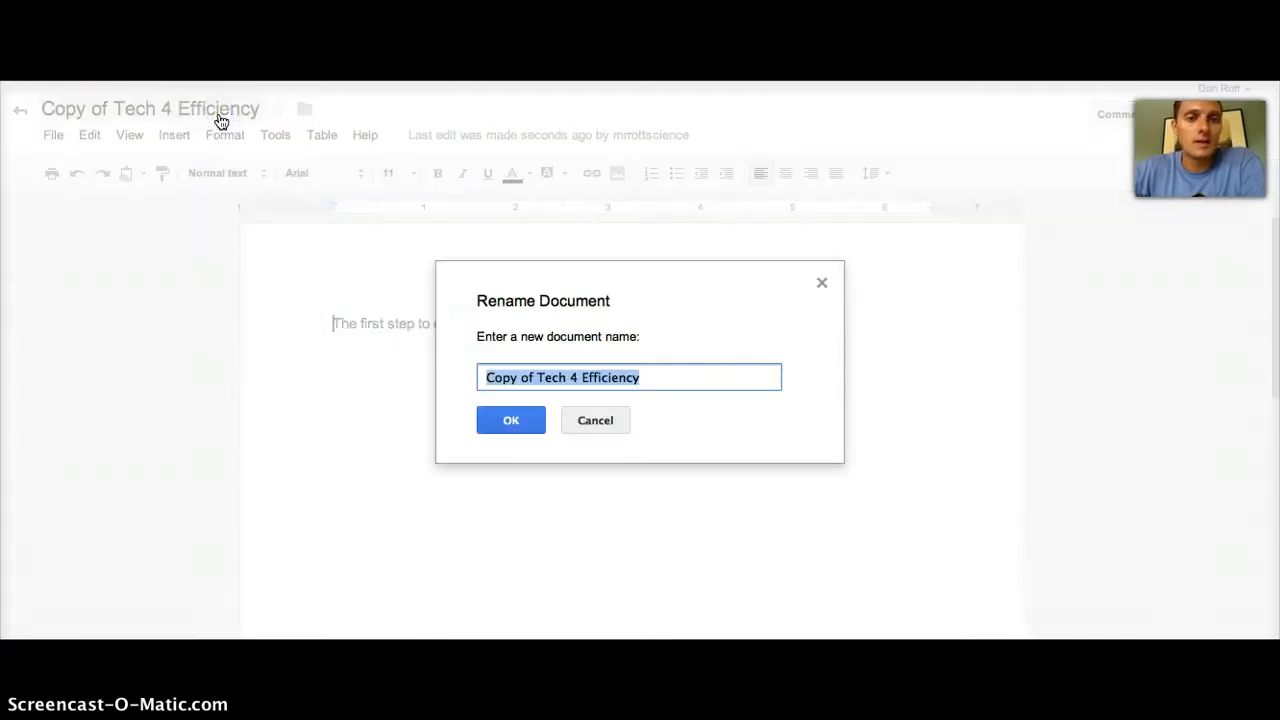
left_click(594, 419)
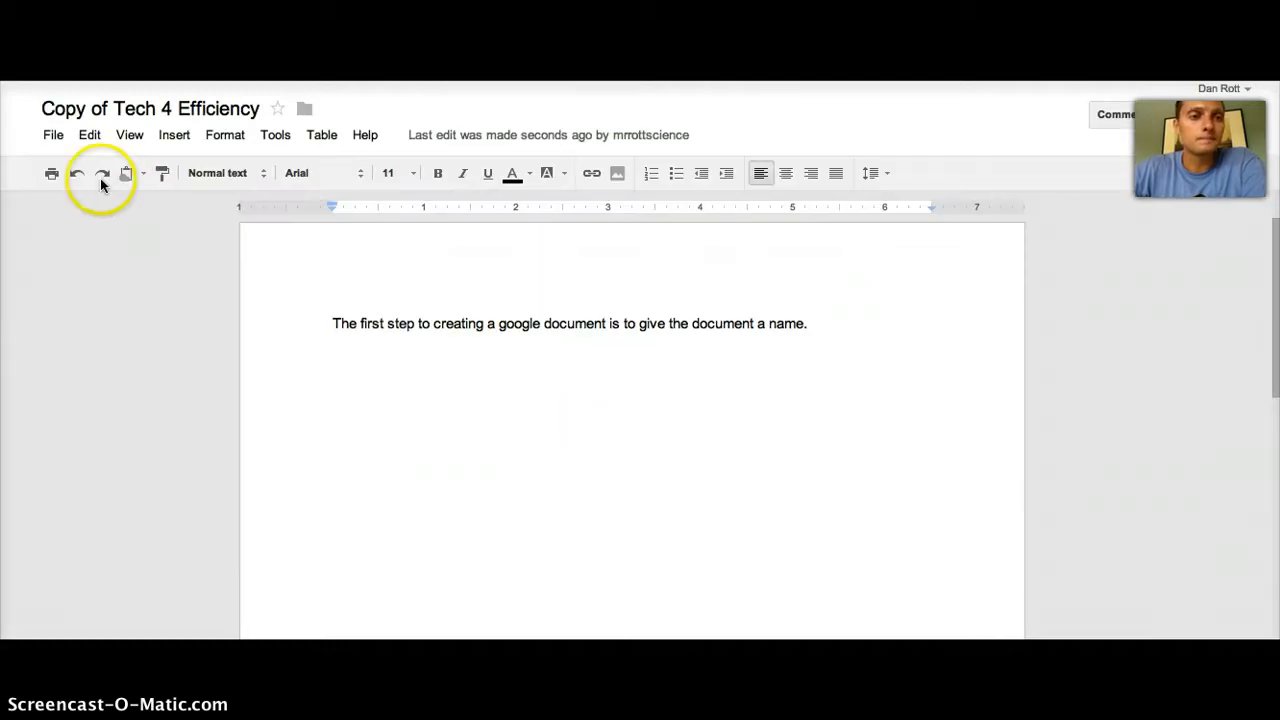
left_click(52, 136)
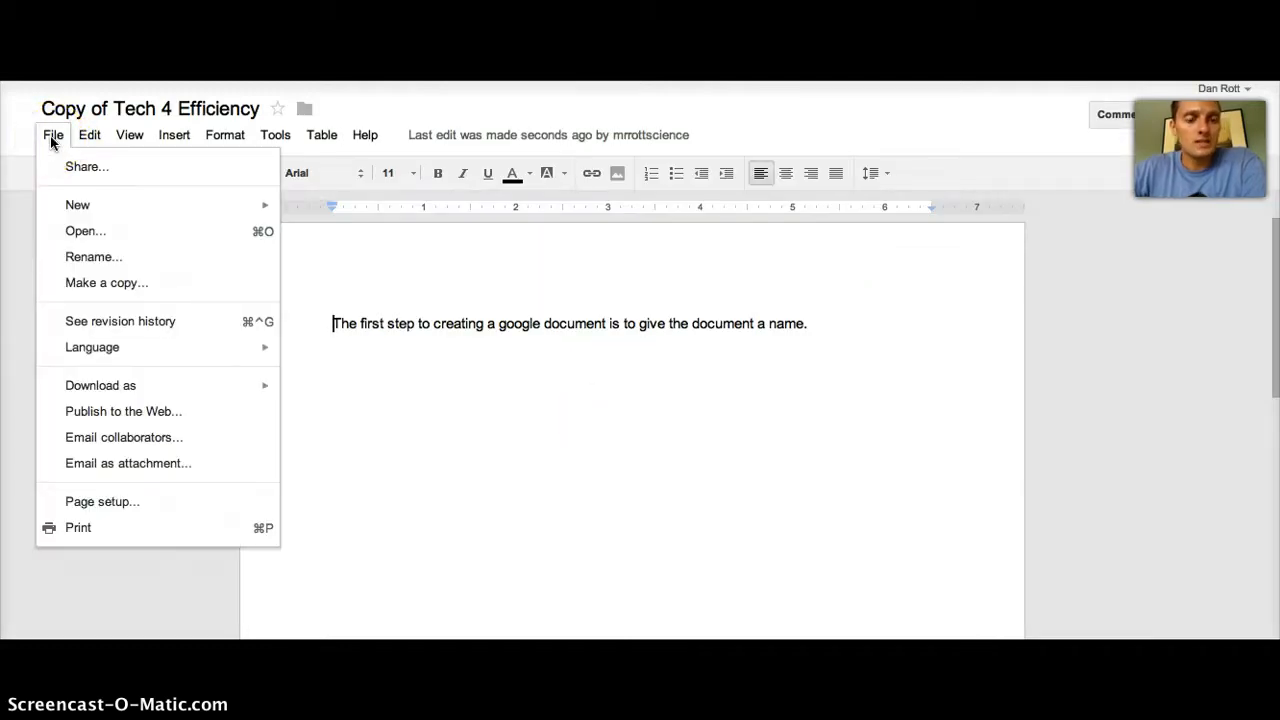
mouse_move(89, 135)
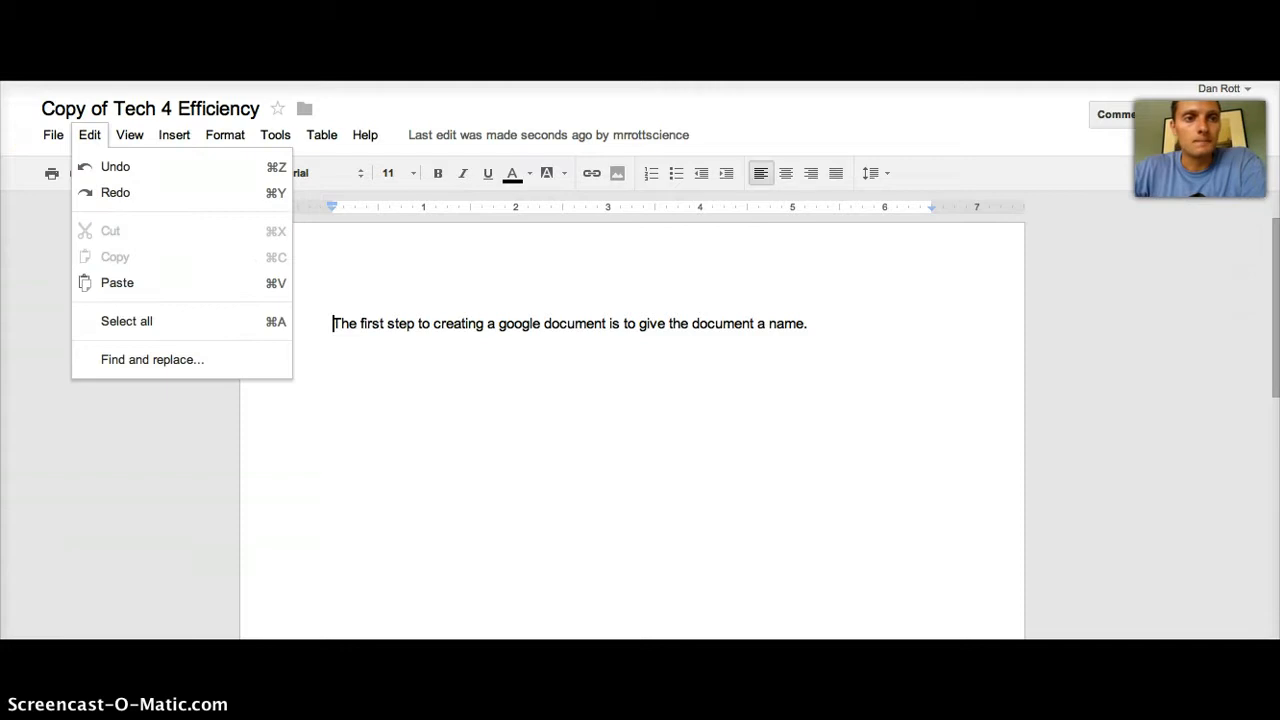
key("super+w")
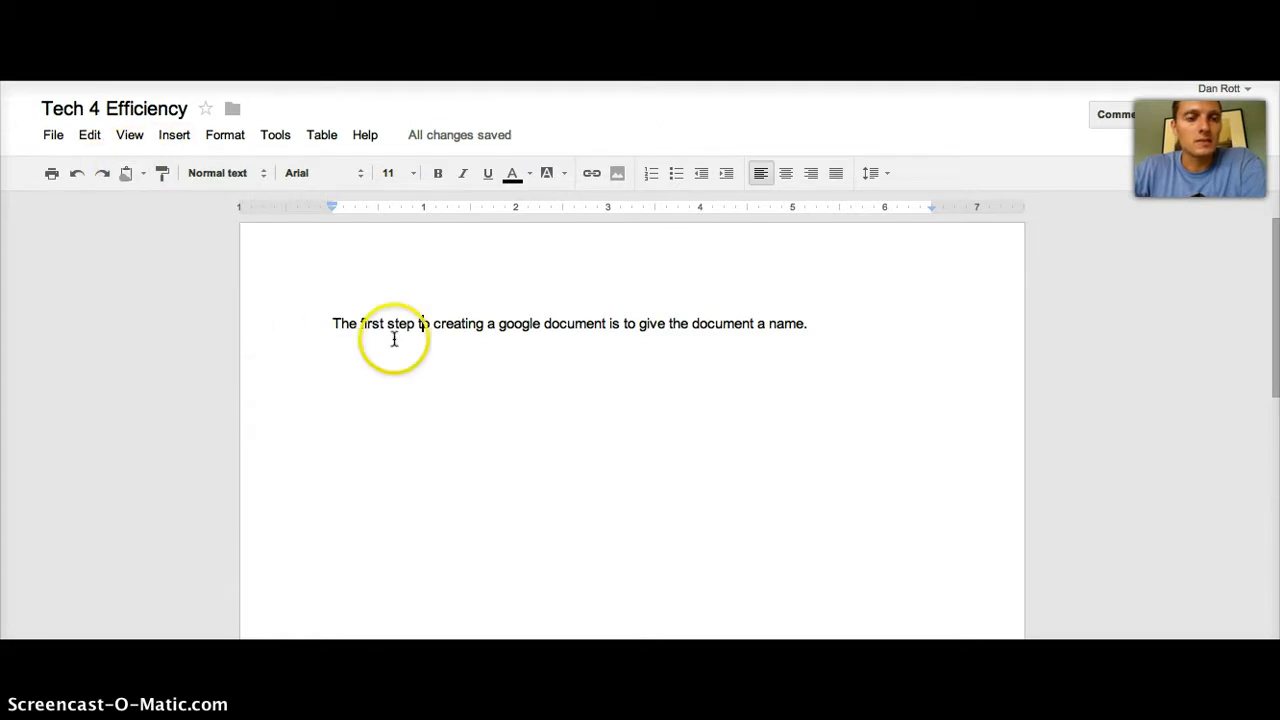
Step: Review Tech 4 Efficiency's single revision in the revision history panel, then close it
left_click(53, 136)
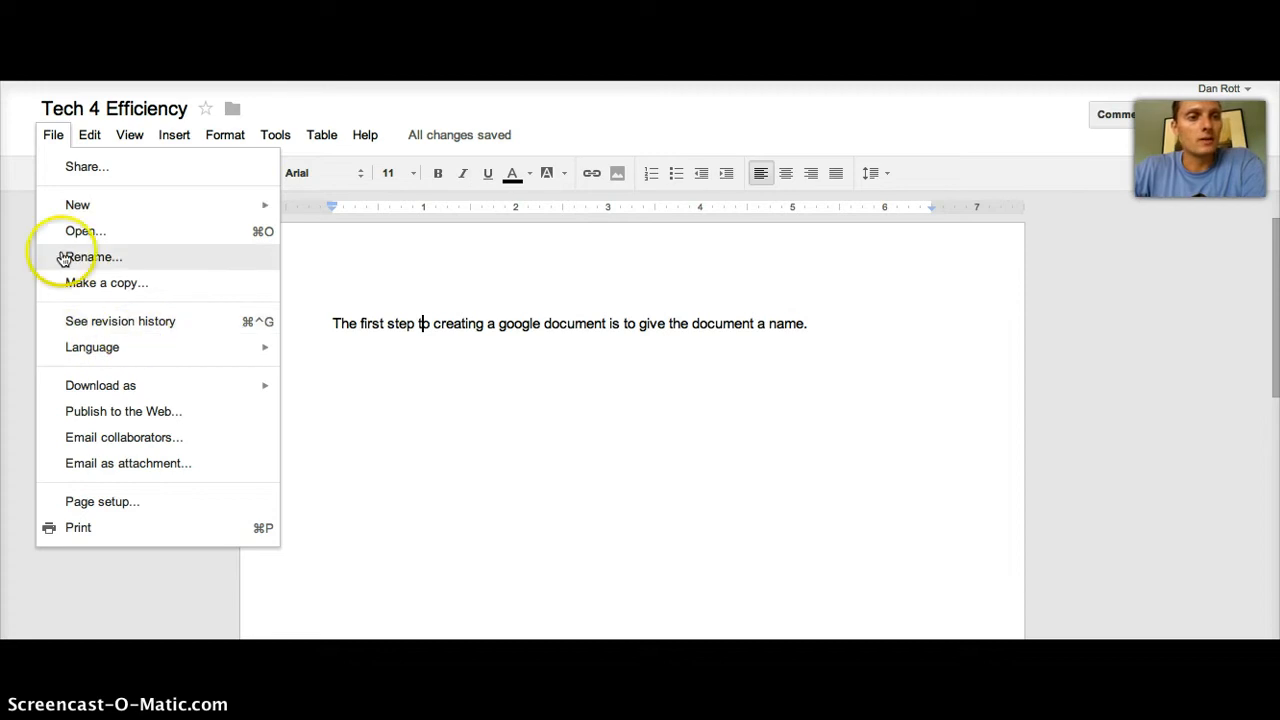
left_click(106, 328)
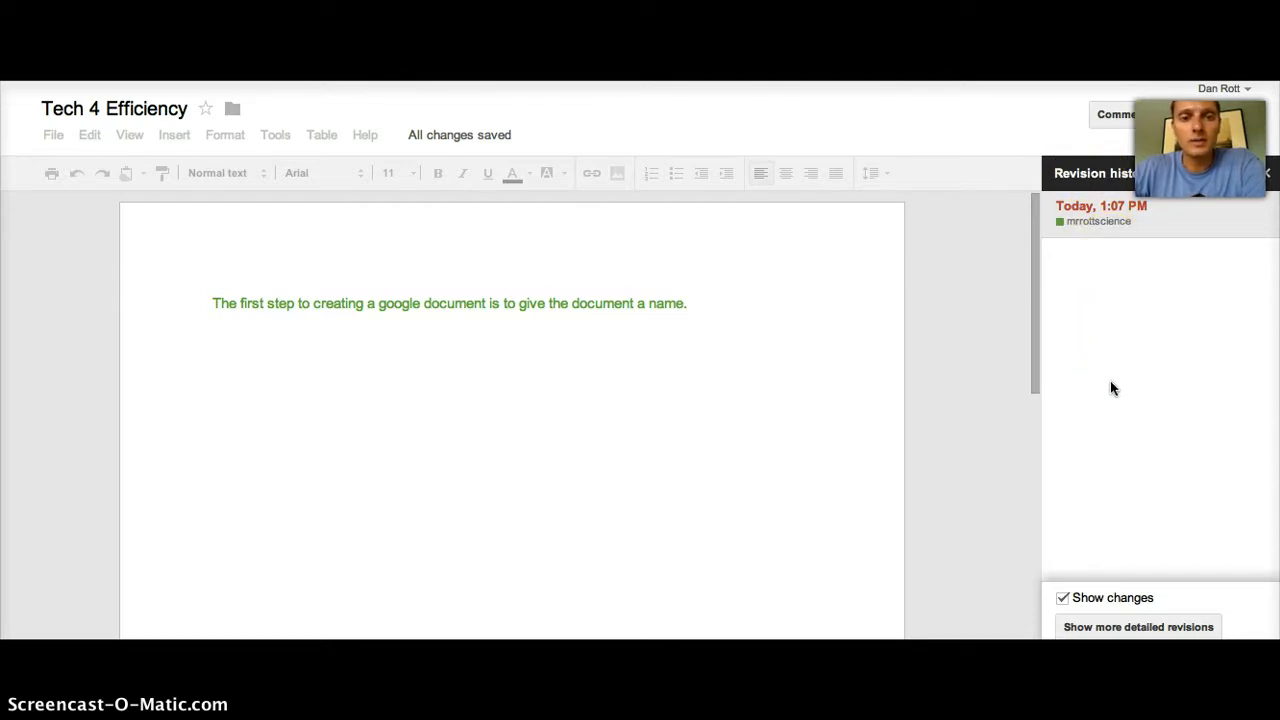
left_click(1267, 173)
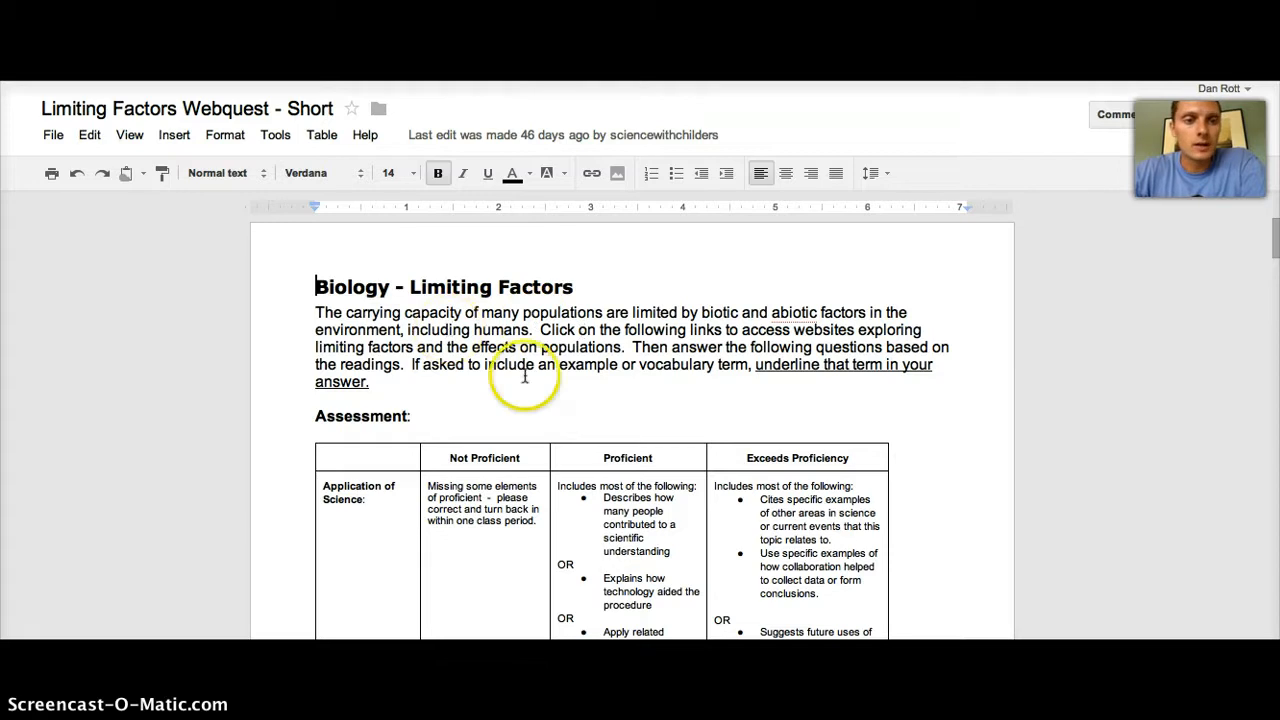
left_click(56, 137)
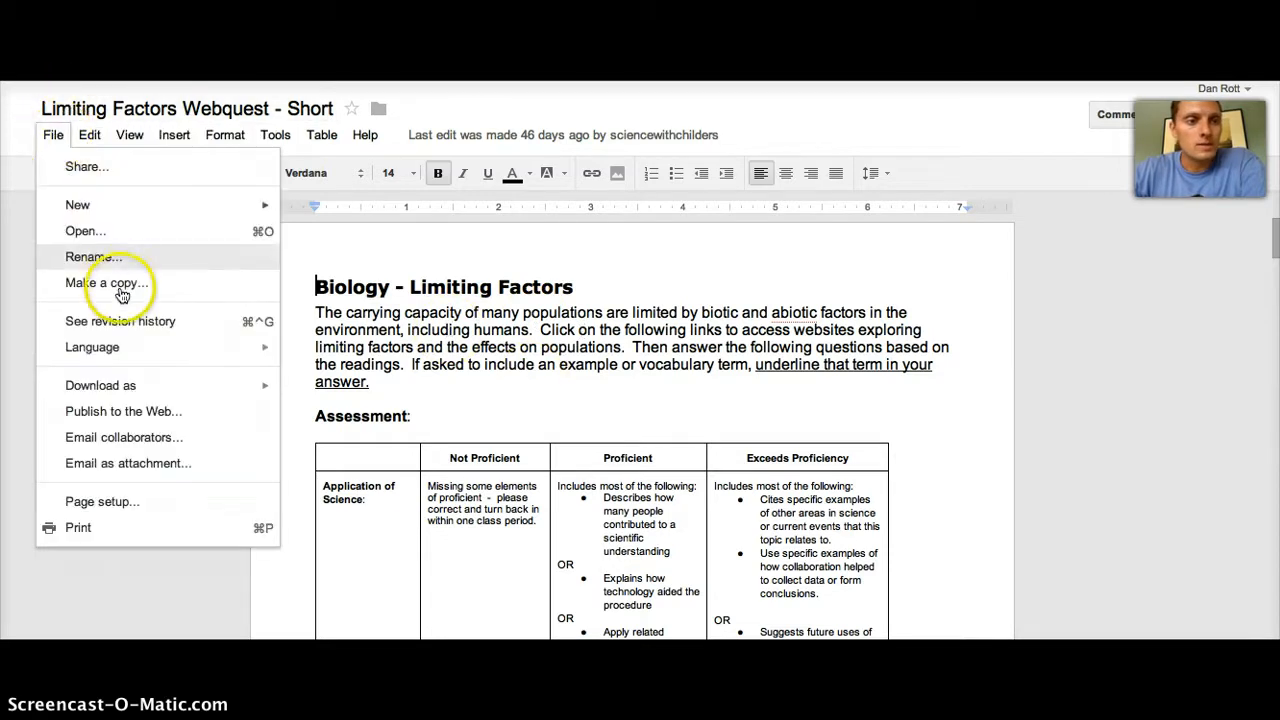
left_click(85, 170)
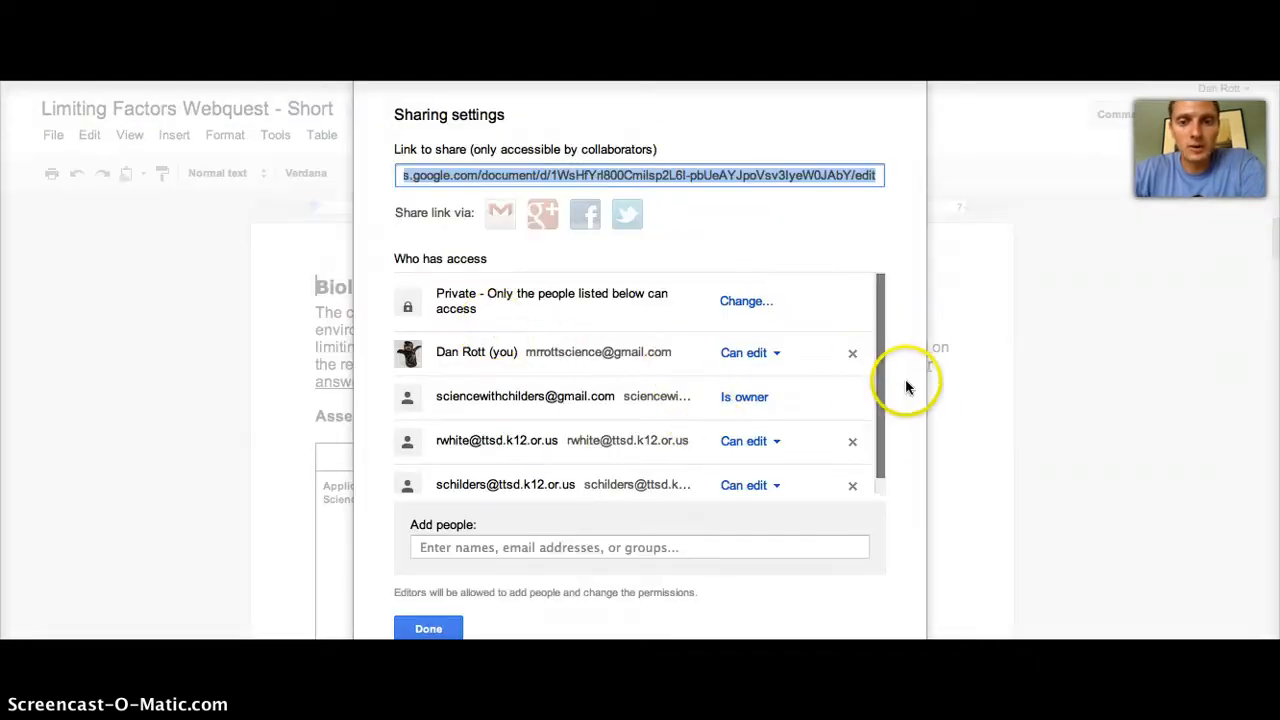
mouse_move(880, 374)
left_mouse_down()
mouse_move(880, 417)
mouse_move(878, 380)
left_mouse_up()
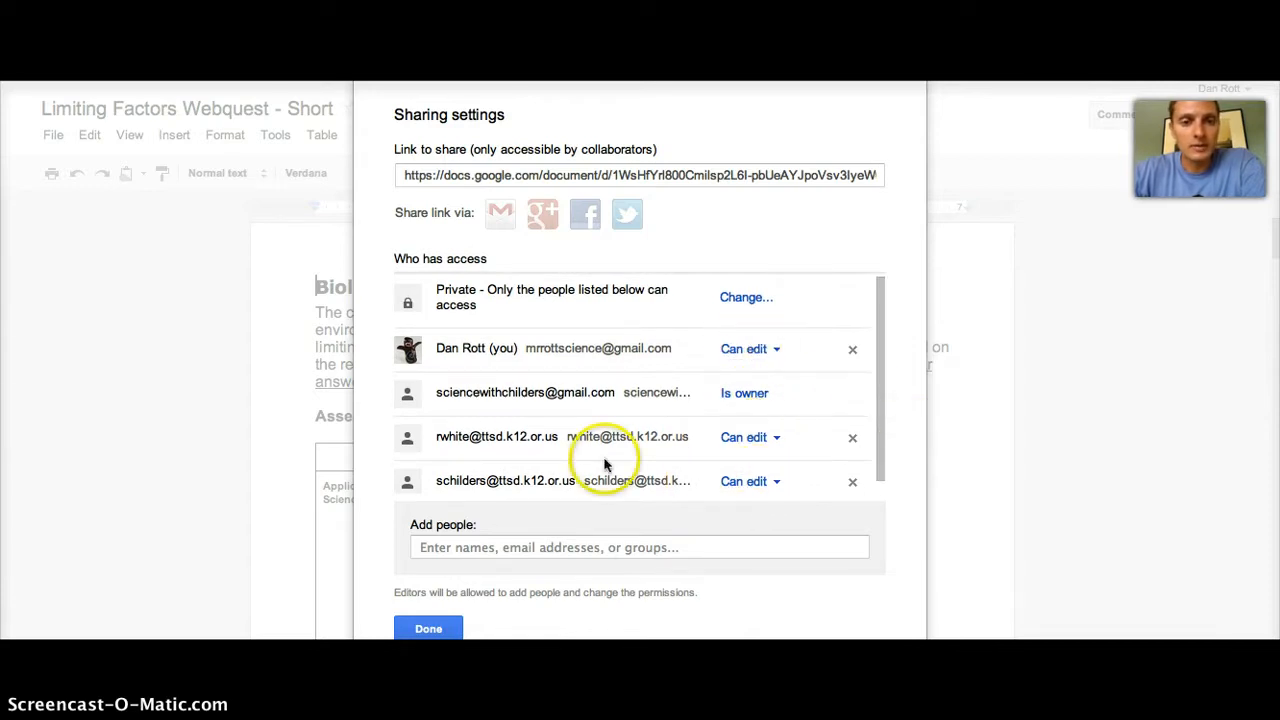
left_click(428, 628)
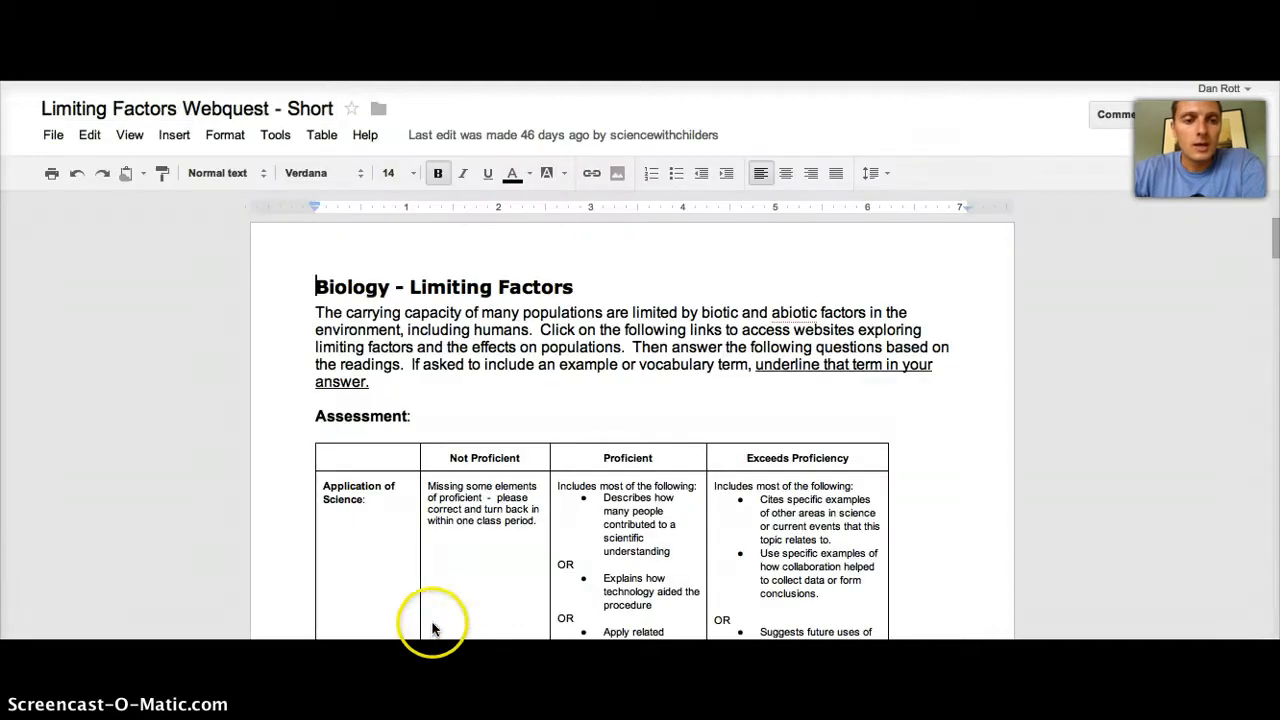
Step: Open the webquest's revision history and scroll the list down to the May 10 revisions
left_click(53, 135)
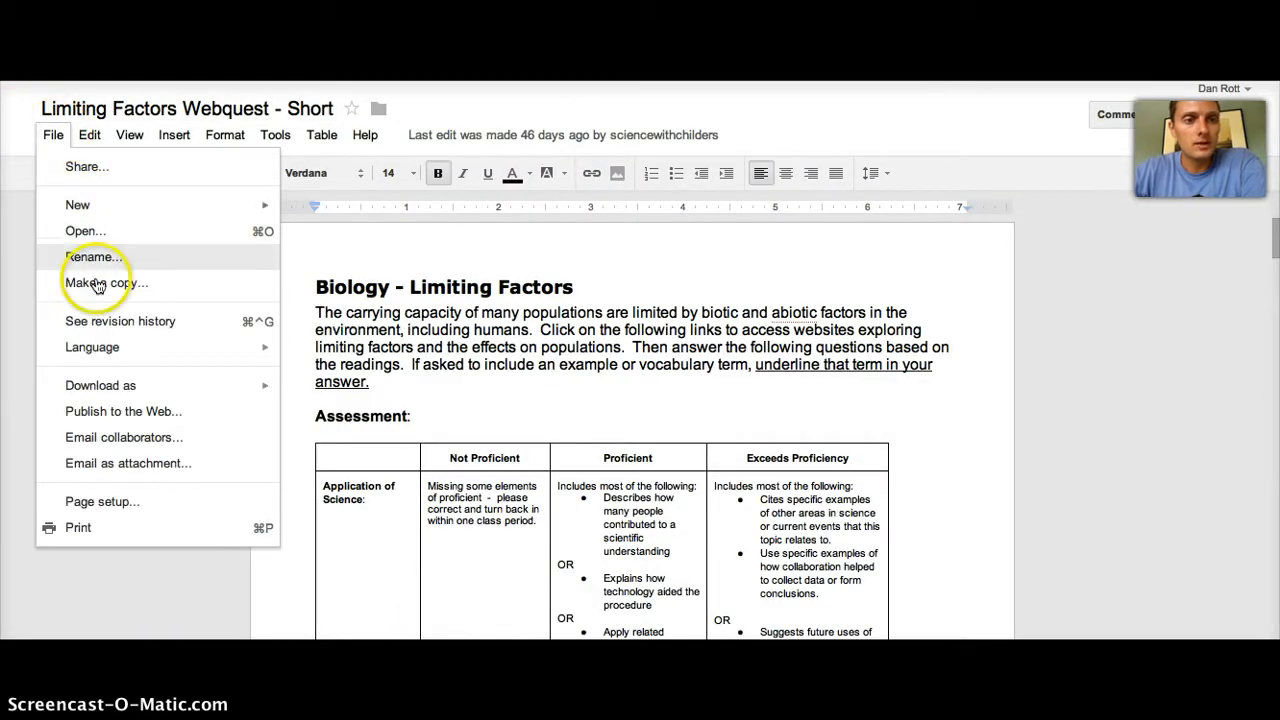
left_click(104, 325)
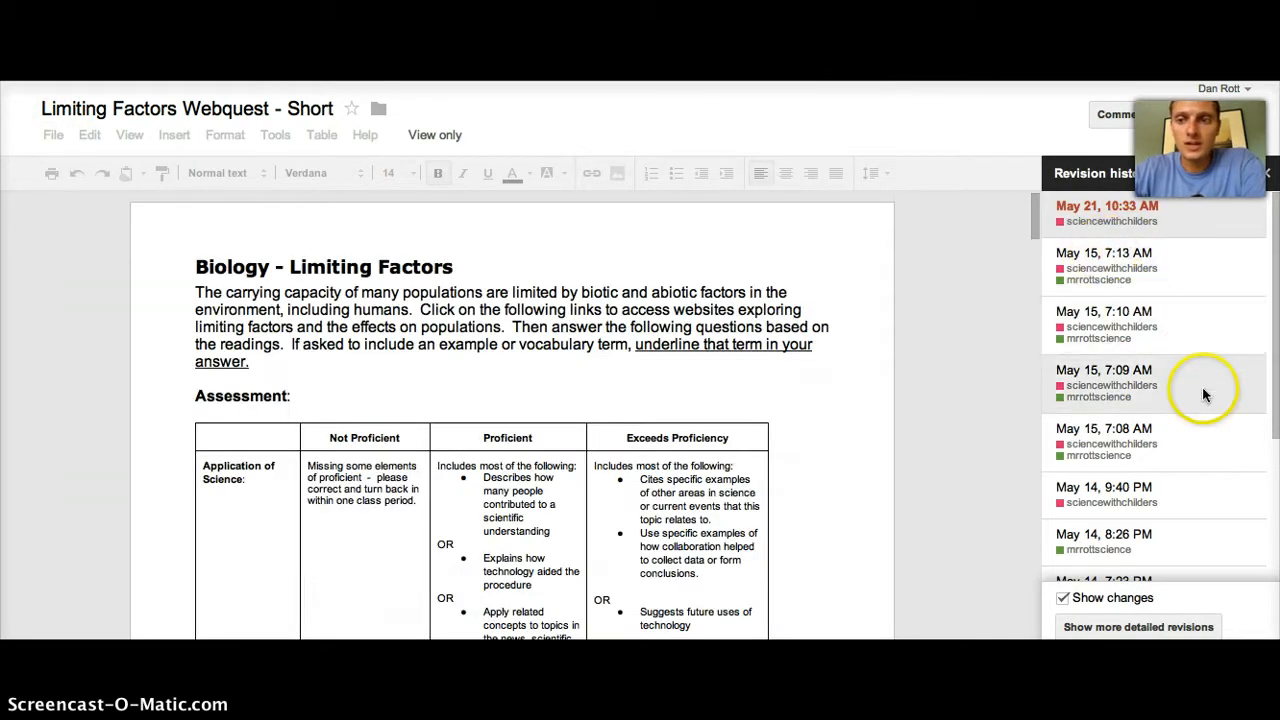
left_click(1273, 400)
left_click_drag(1273, 400, 1272, 565)
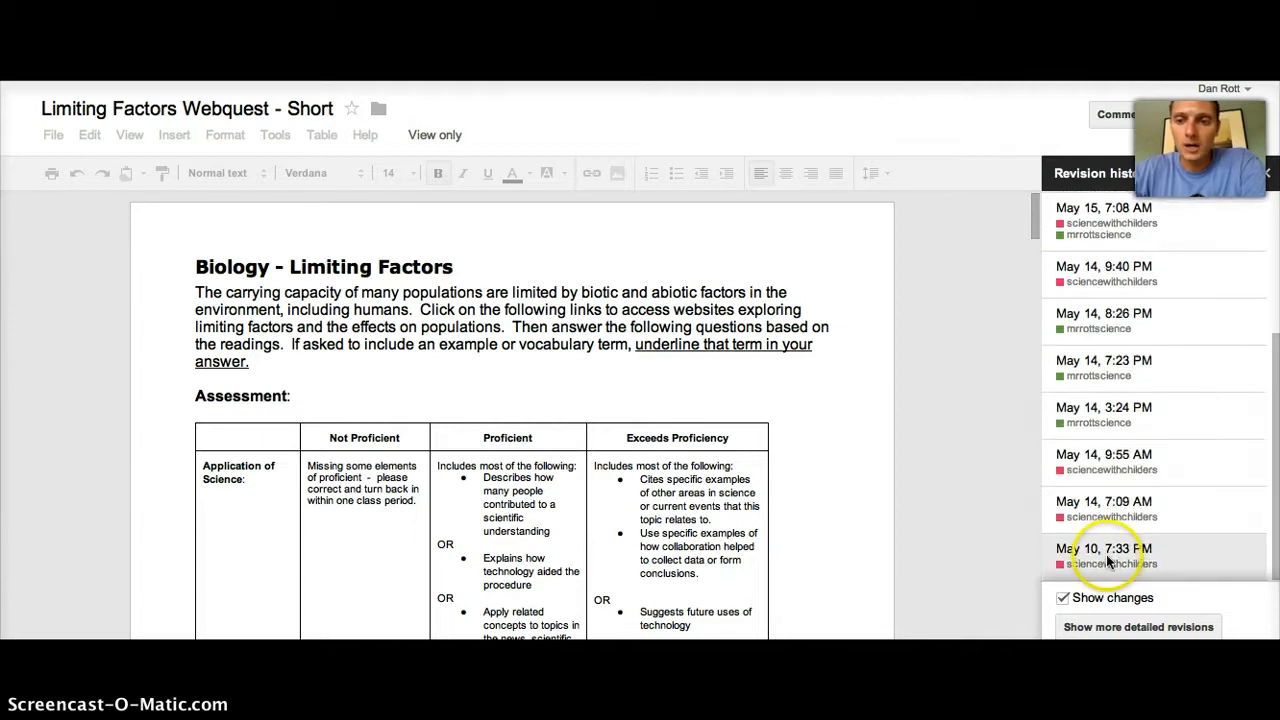
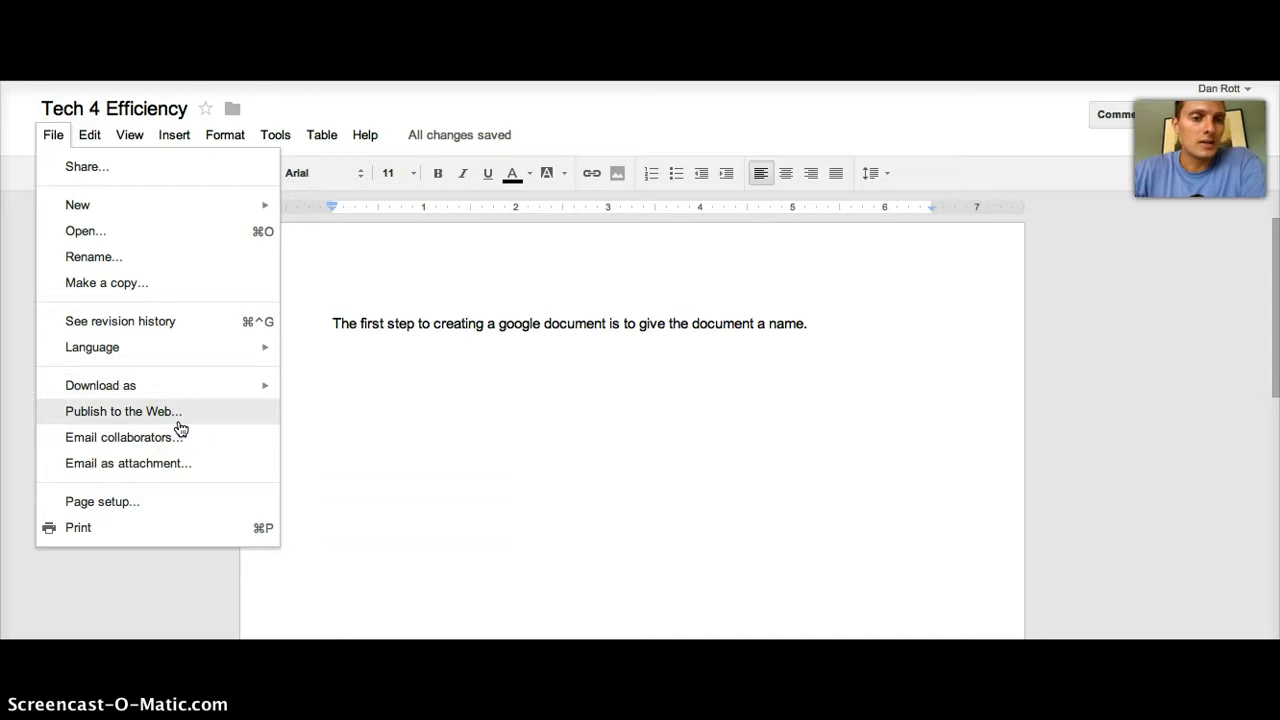
Step: Publish Tech 4 Efficiency to the web and select its generated public document link
left_click(131, 412)
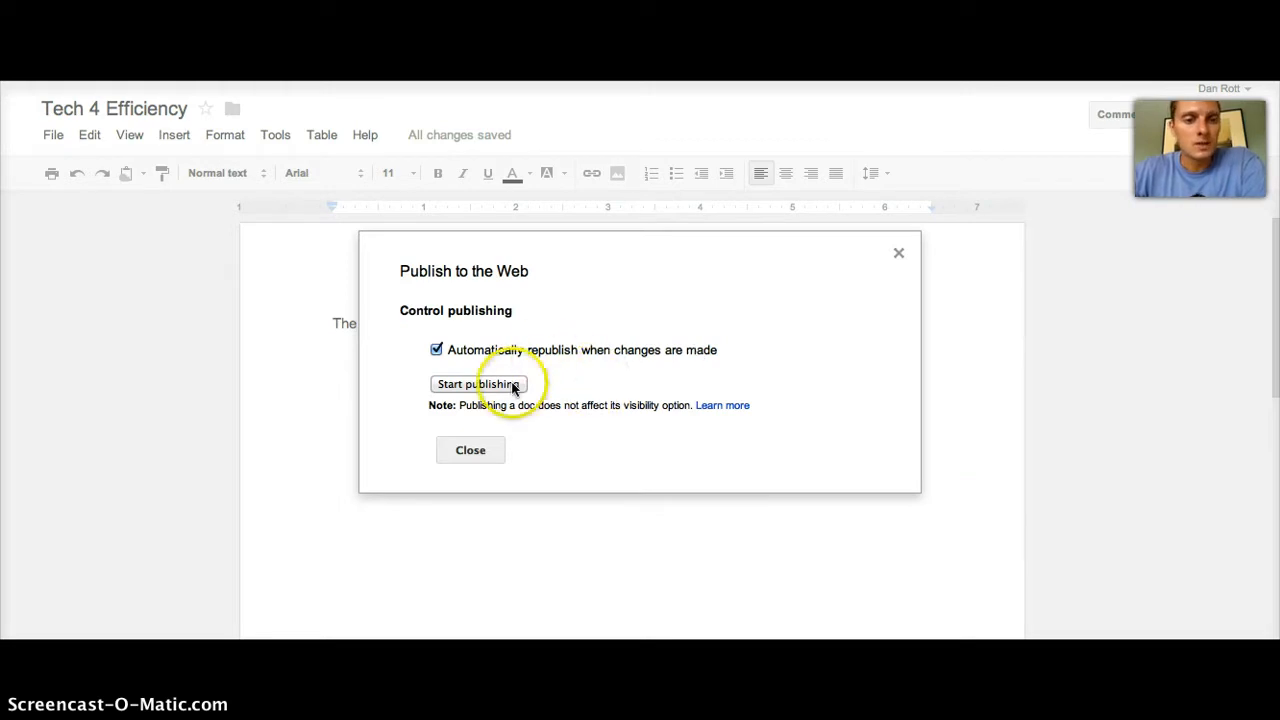
left_click(463, 389)
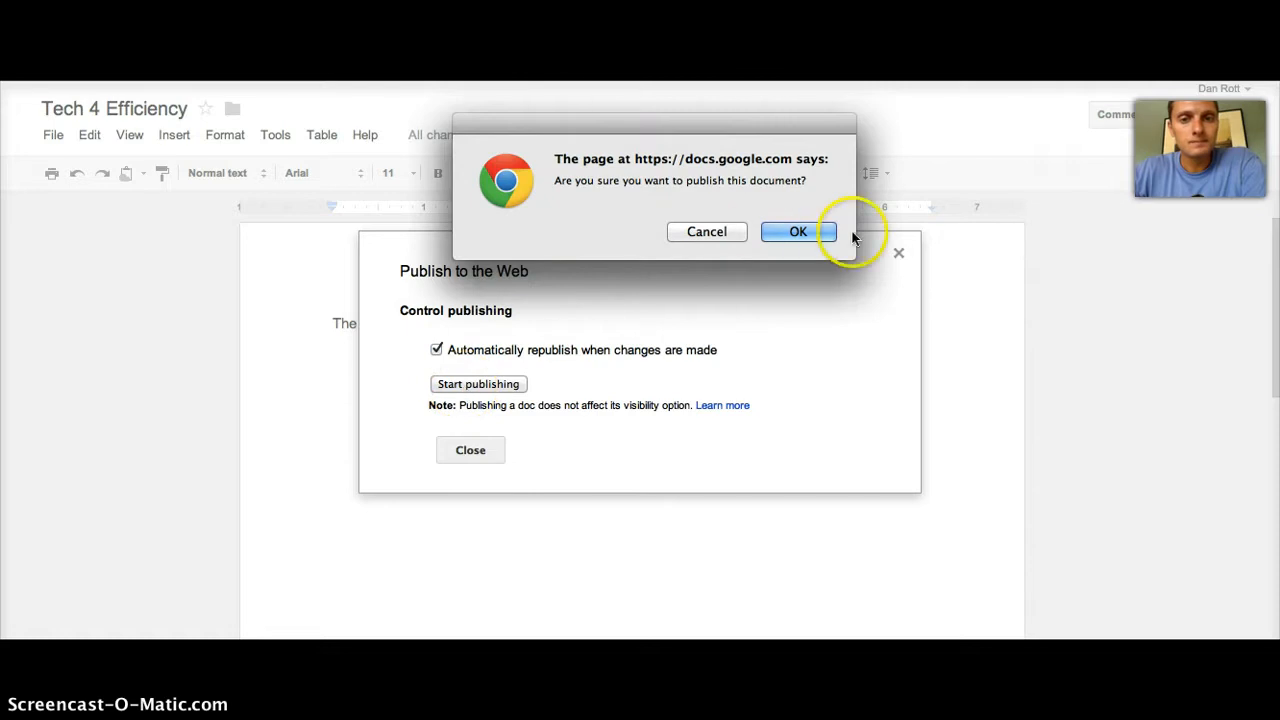
left_click(800, 235)
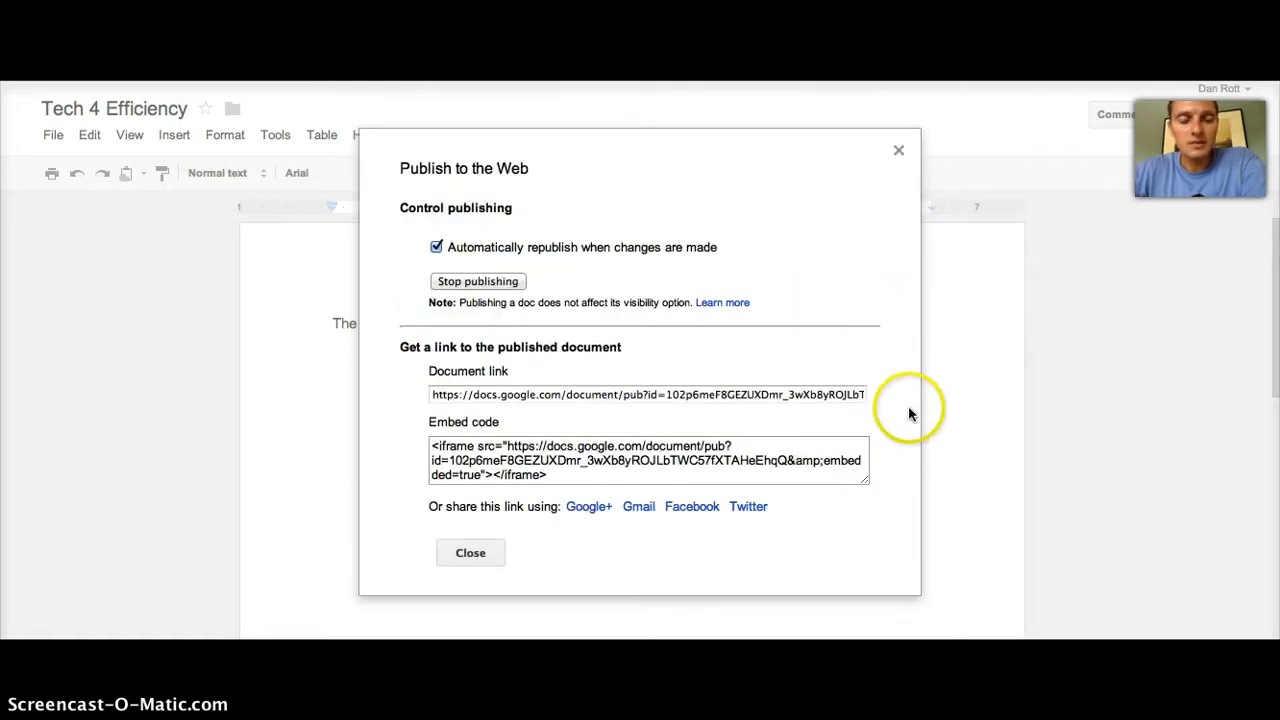
left_click(706, 396)
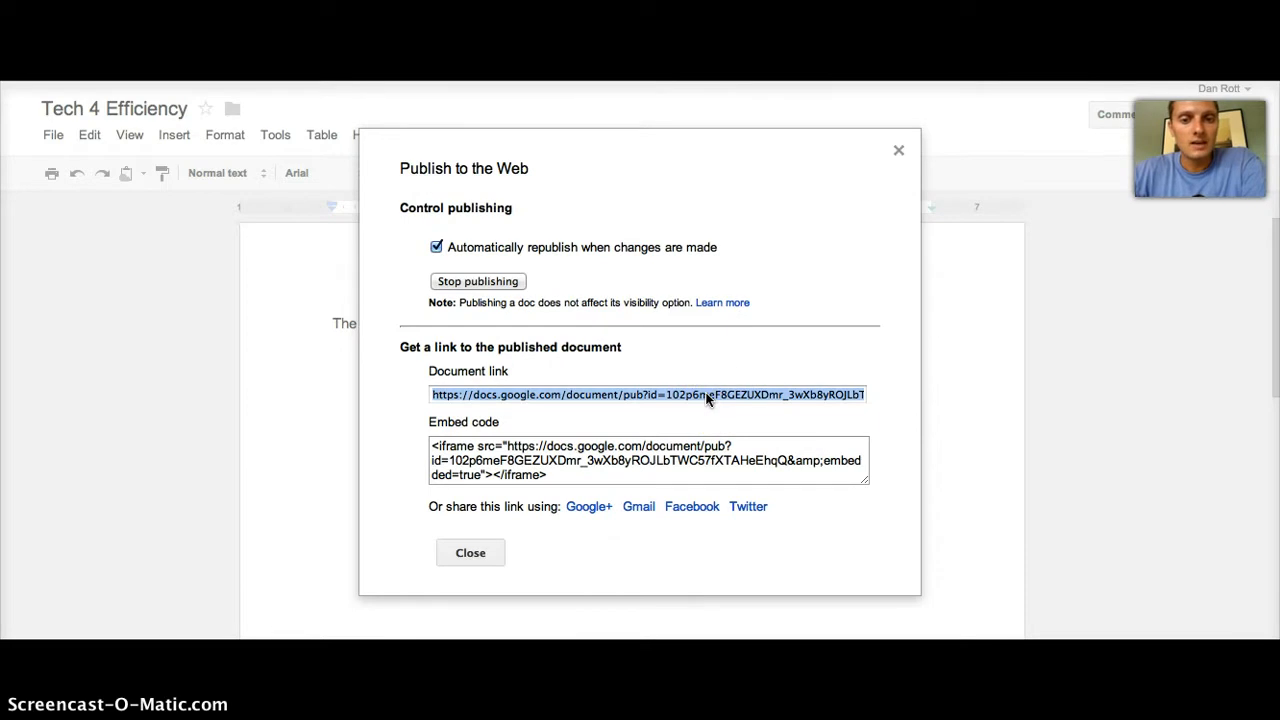
left_click(682, 392)
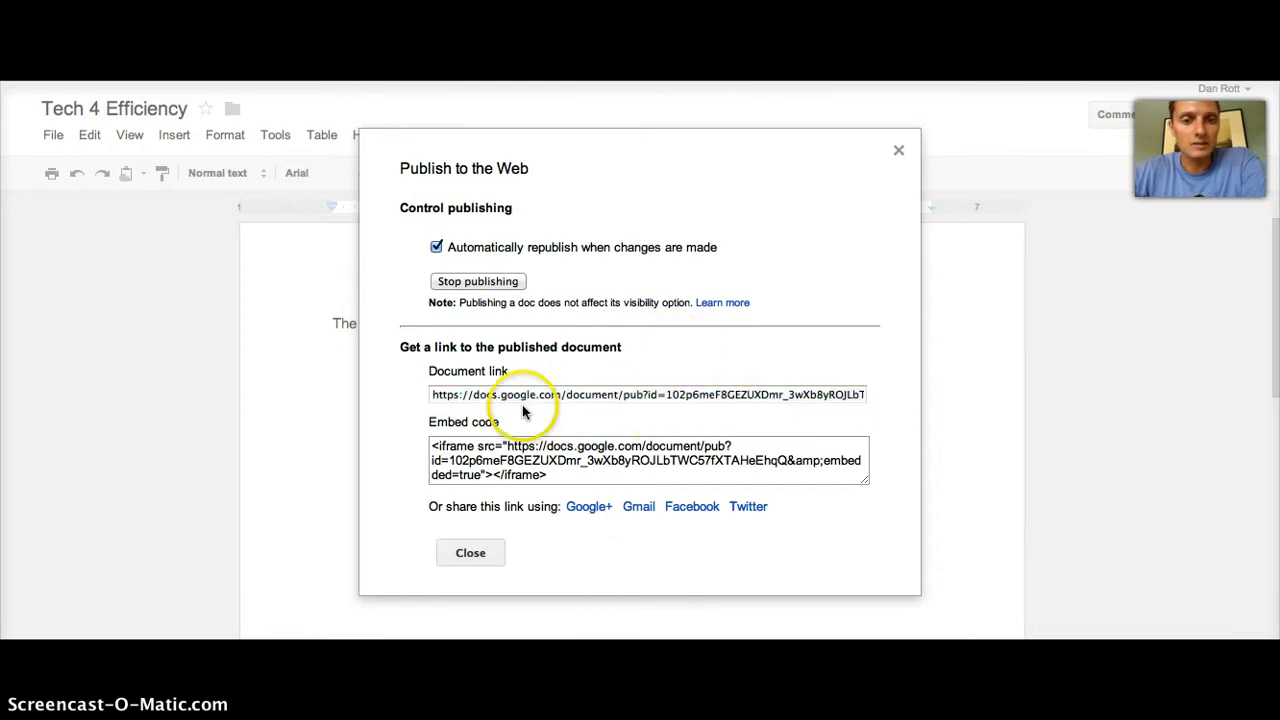
left_click(503, 395)
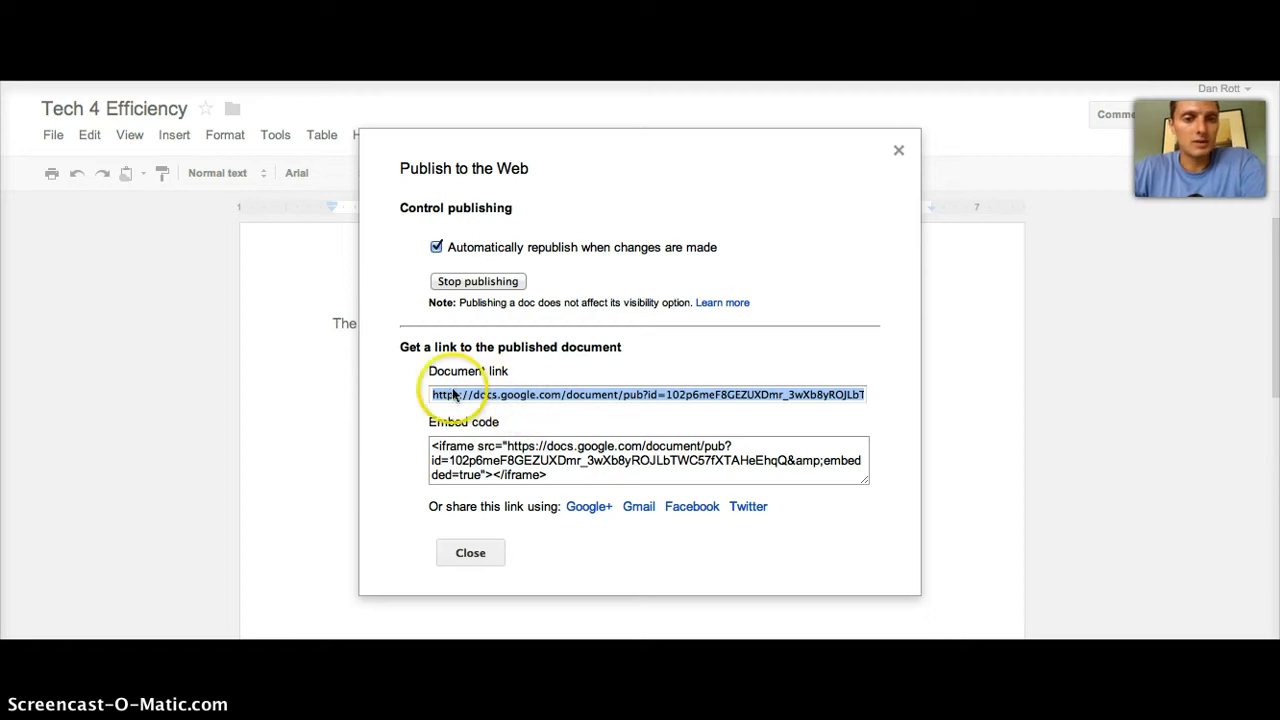
Step: Close the publishing dialog, open the pasted link in a new tab, then return to the document
left_click(468, 551)
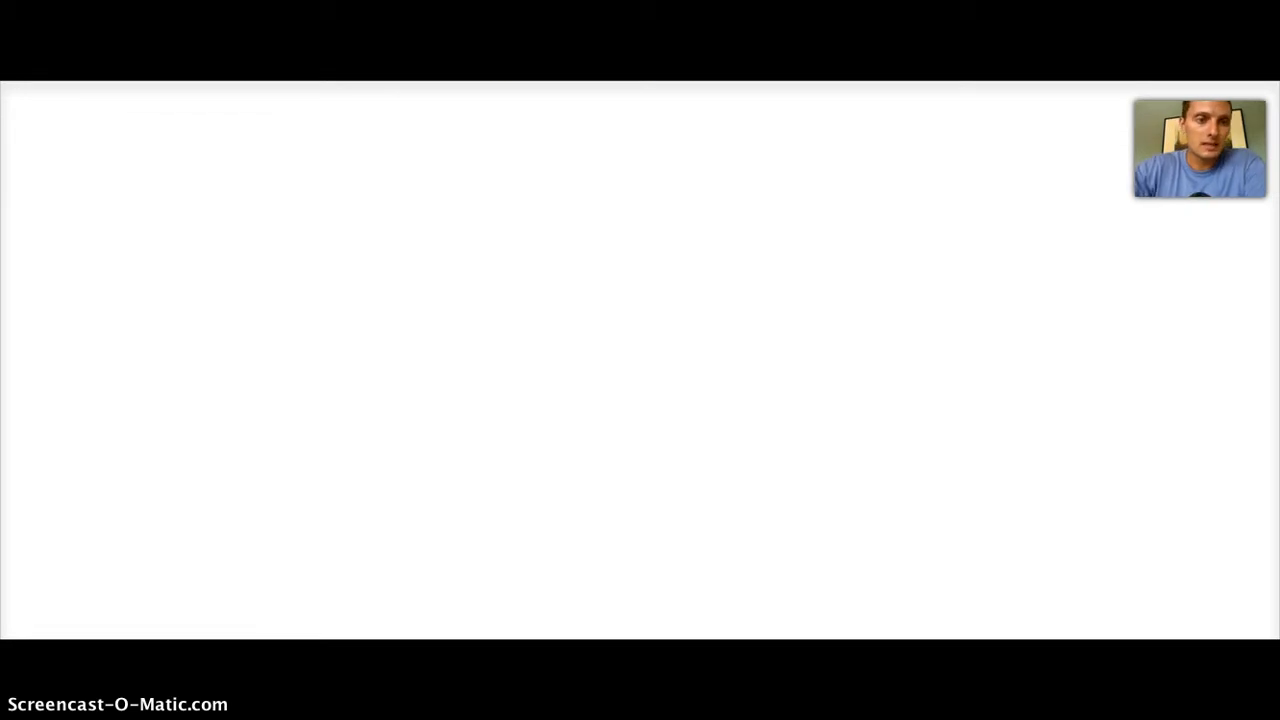
type("https://docs.google.com/document/pub?id=102p6maF8OIZUROmr_3wXb8yROJLbTWC57fXTAHeEhpQ")
key("Return")
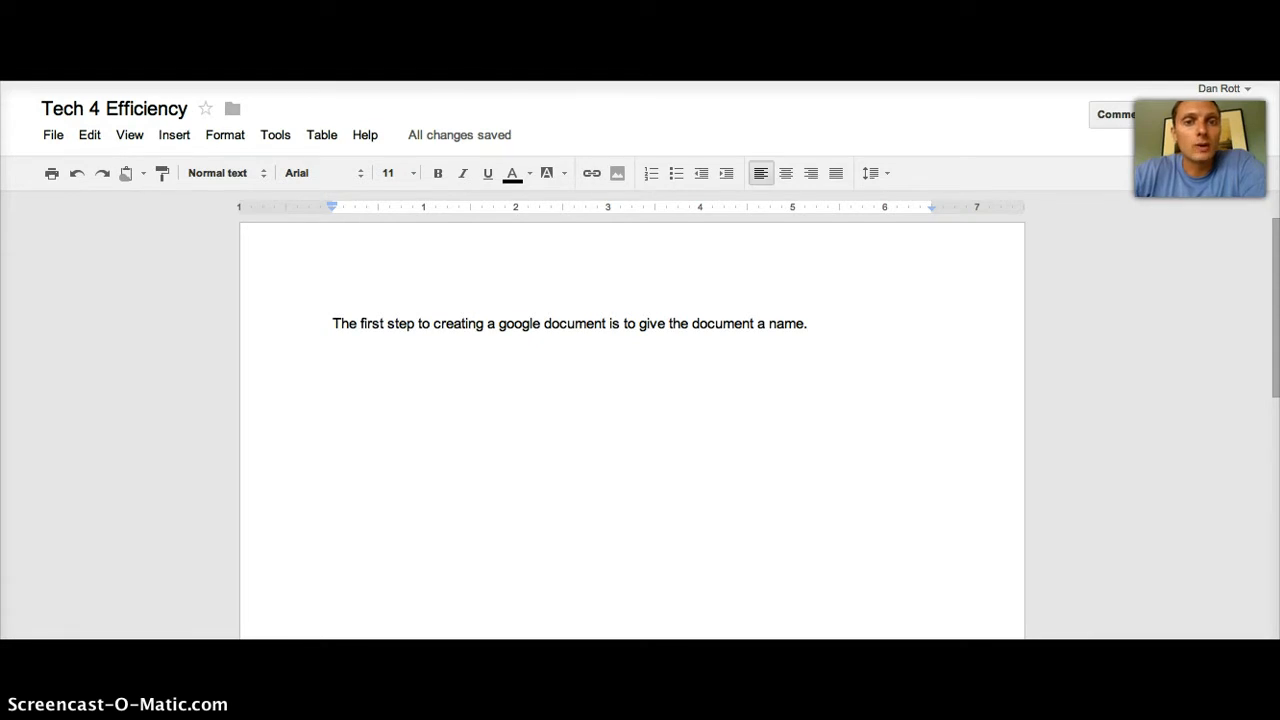
left_click(393, 244)
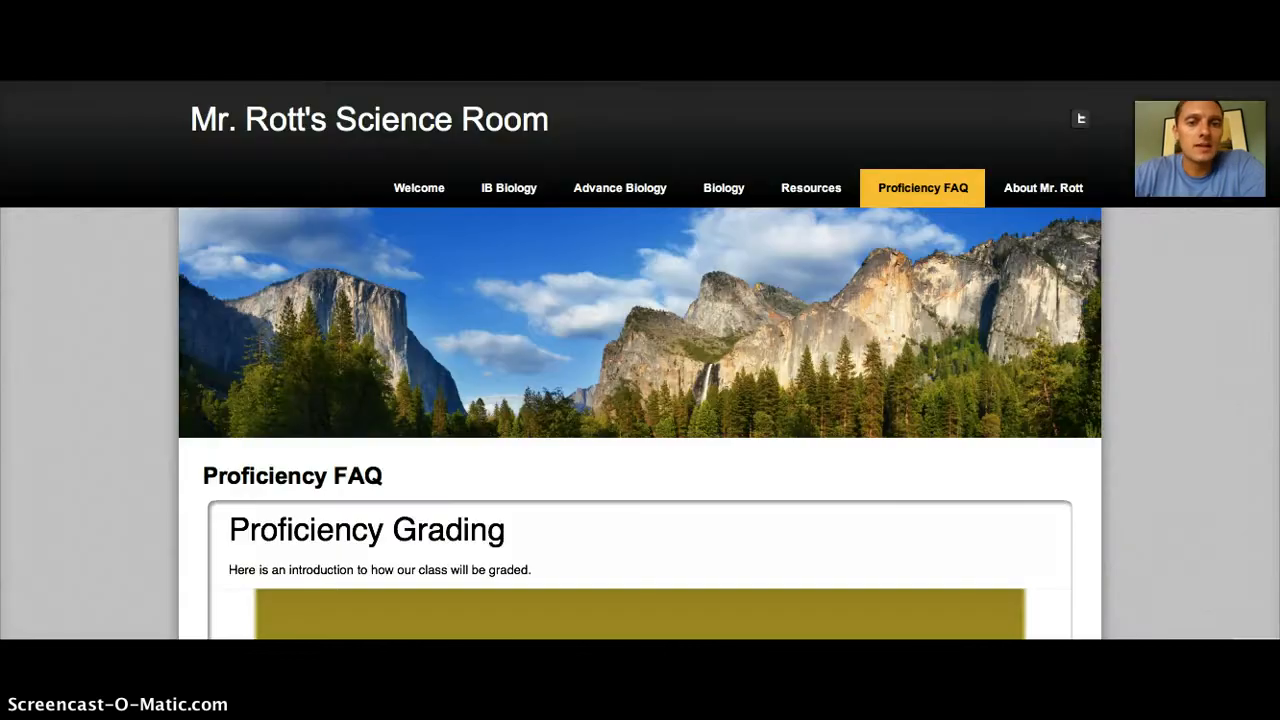
left_click(840, 151)
left_click(1182, 300)
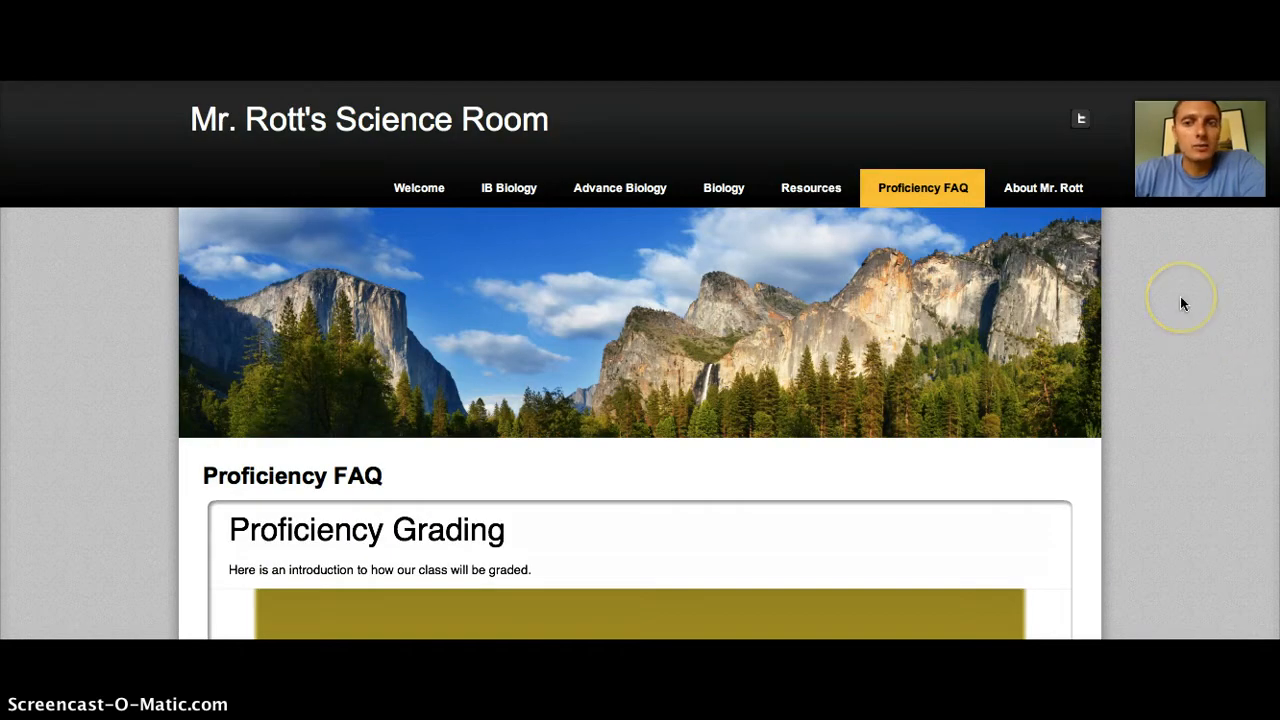
scroll(1181, 303, "down", 10)
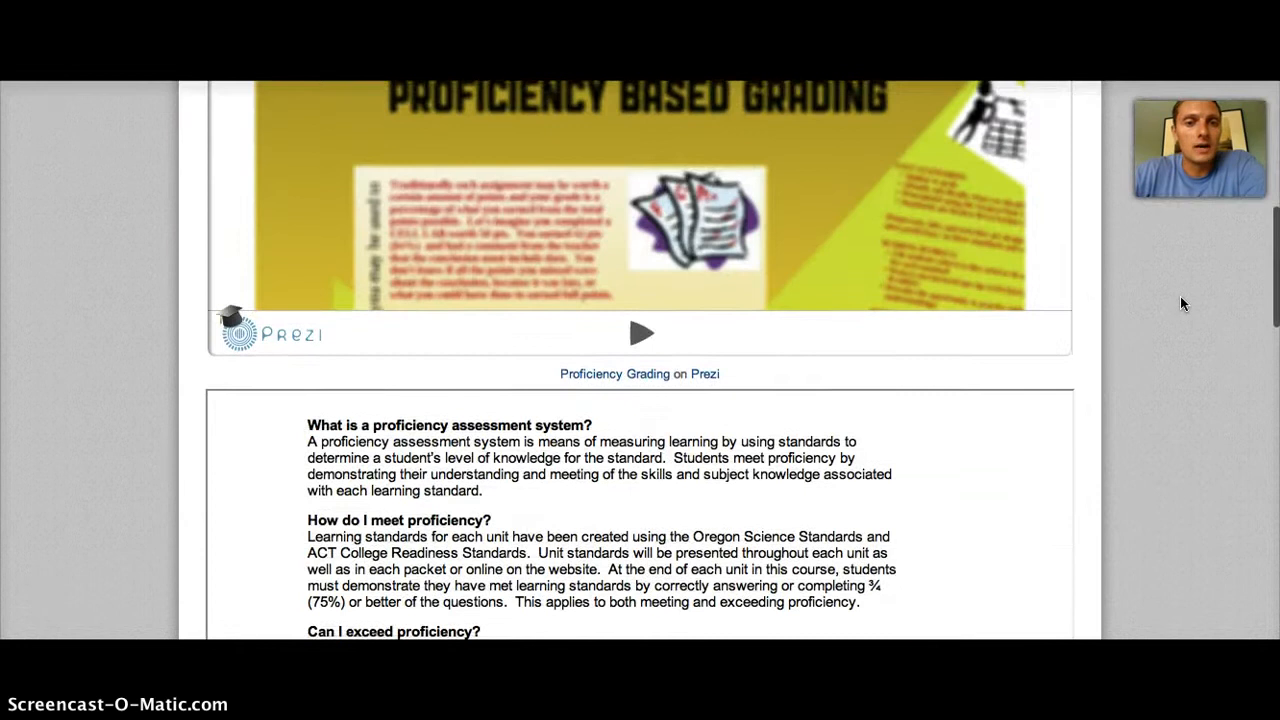
scroll(1181, 300, "down", 3)
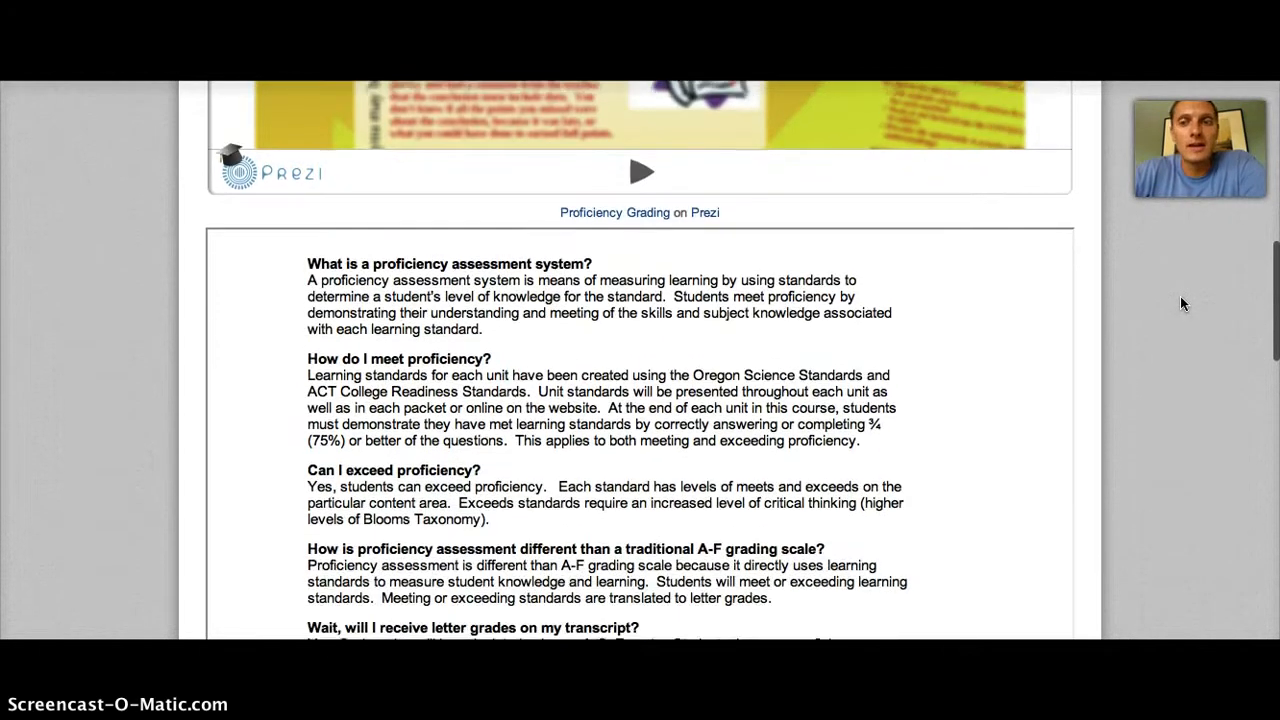
scroll(1180, 296, "down", 2)
left_click(1175, 298)
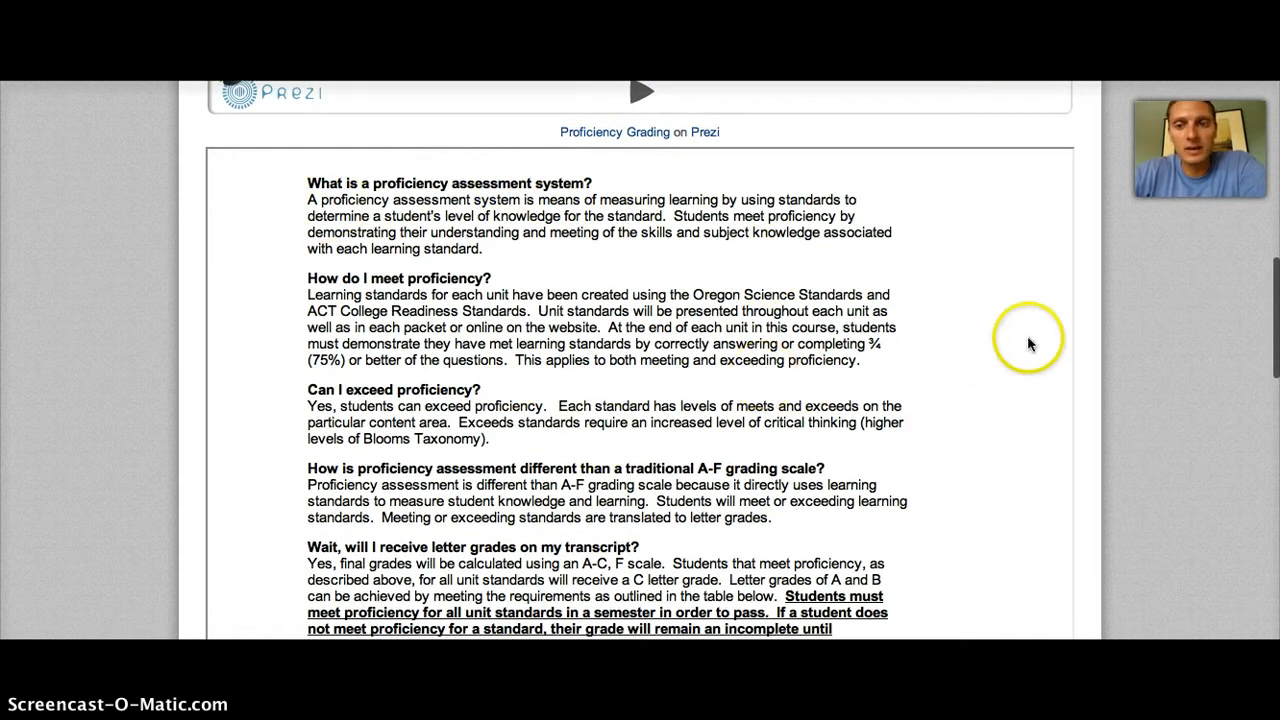
scroll(1129, 290, "down", 10)
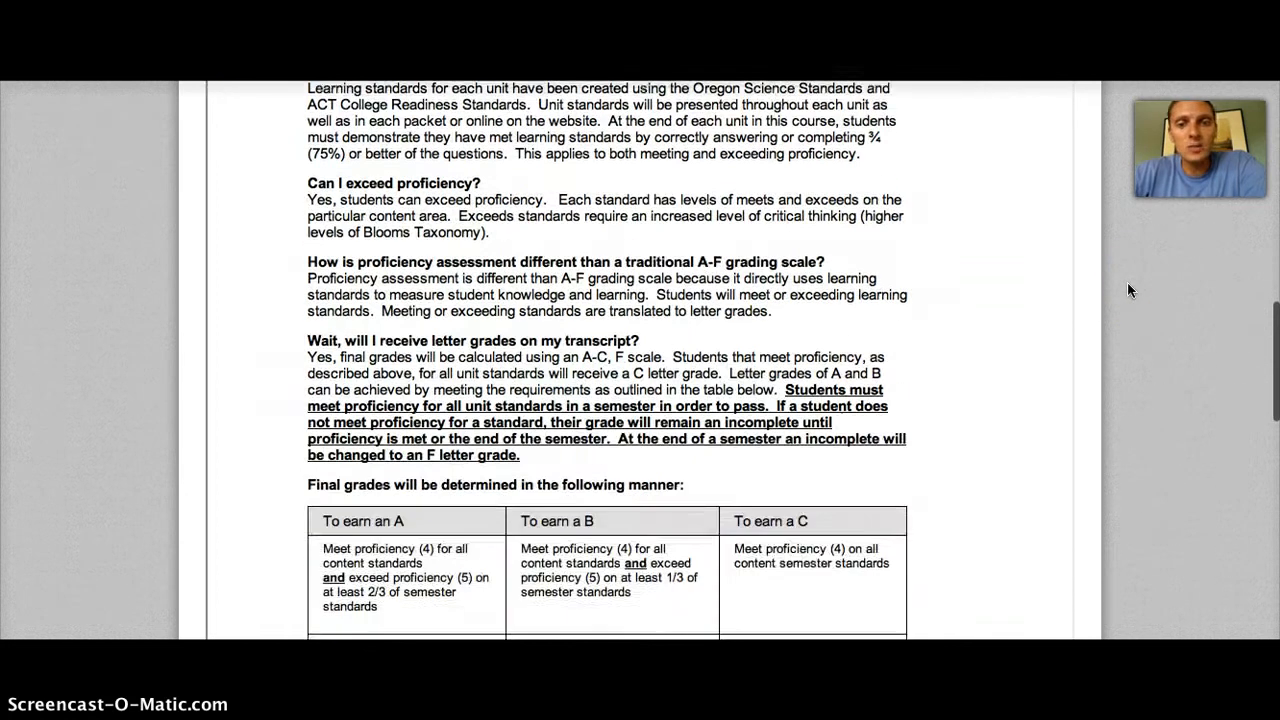
scroll(1128, 284, "down", 5)
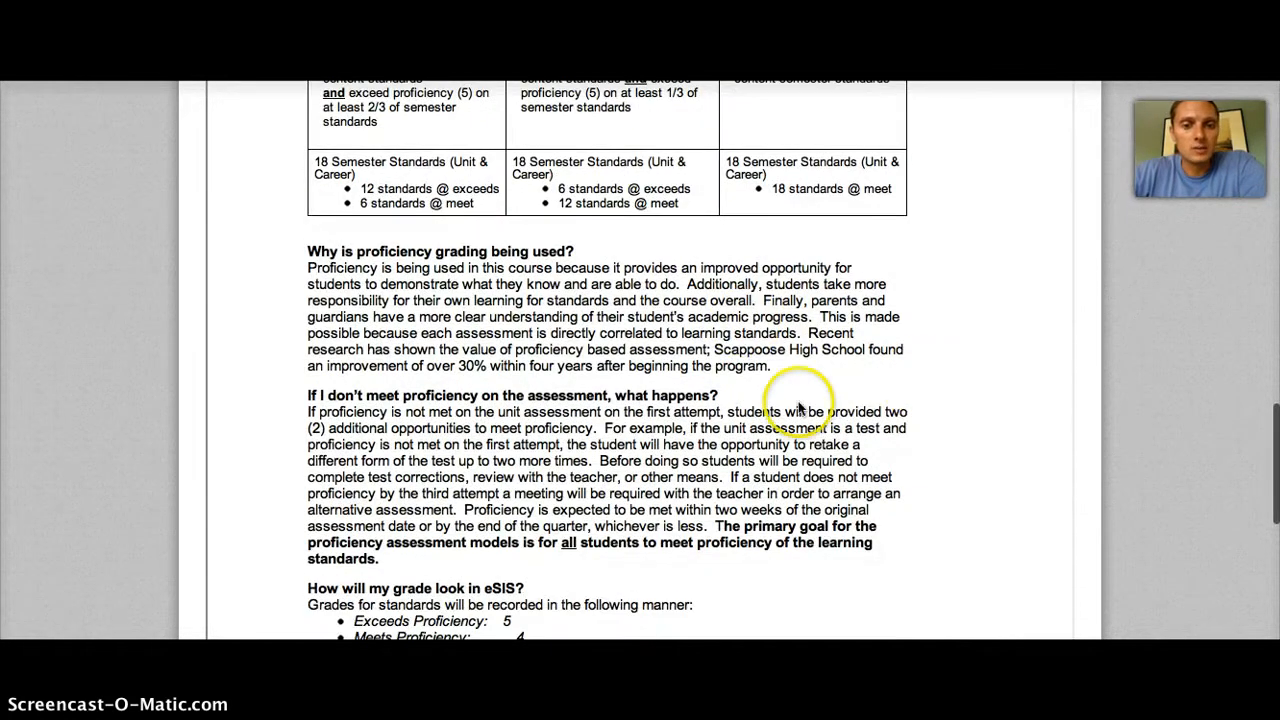
scroll(921, 427, "down", 4)
scroll(921, 427, "down", 6)
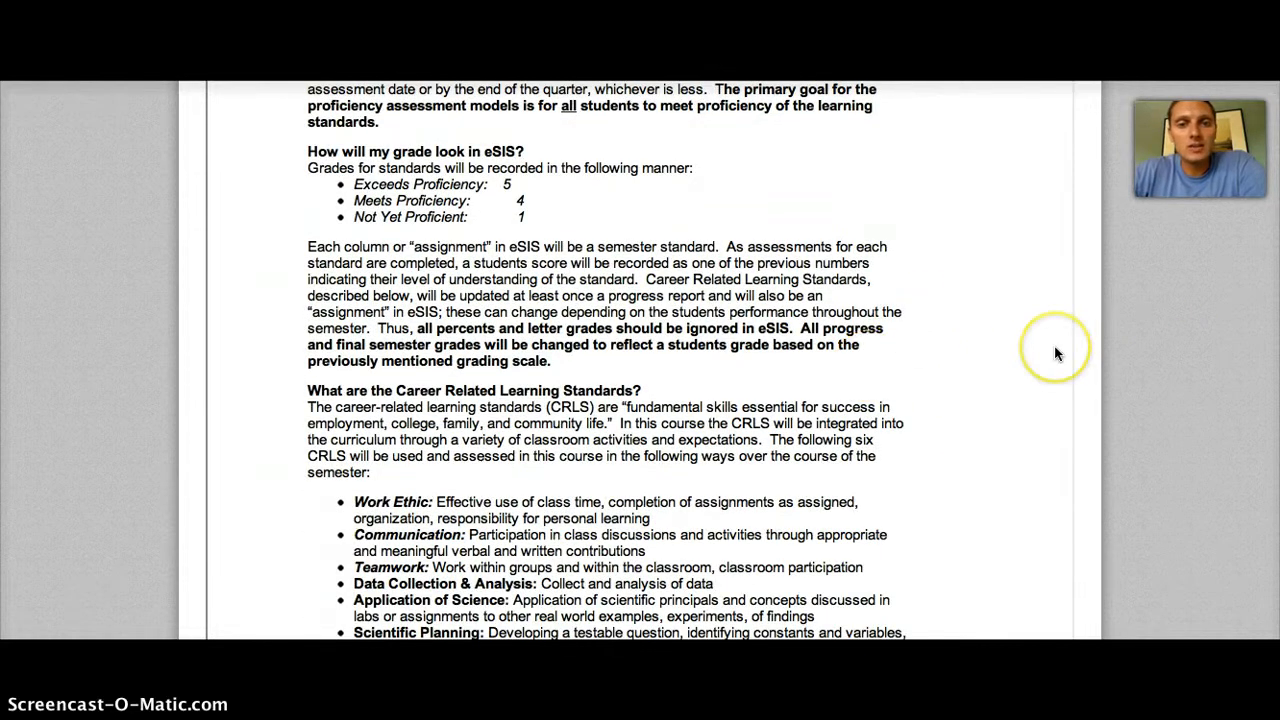
scroll(1054, 345, "down", 5)
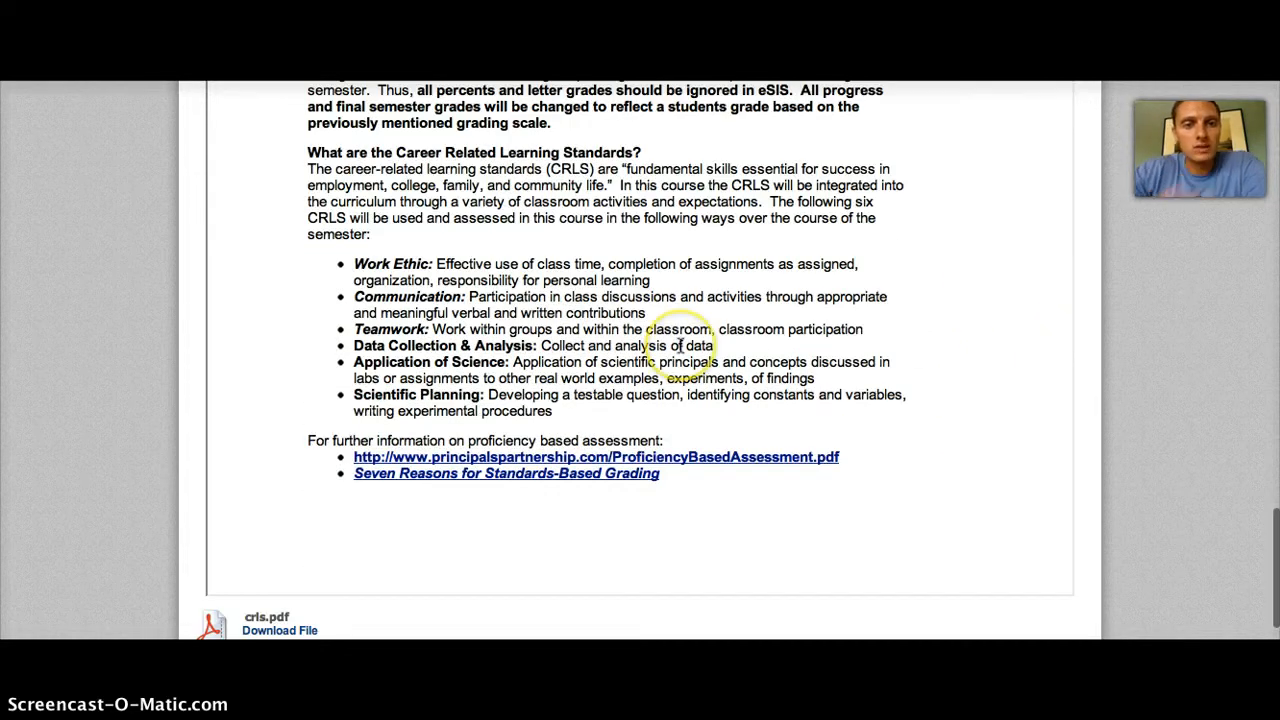
scroll(1160, 450, "up", 5)
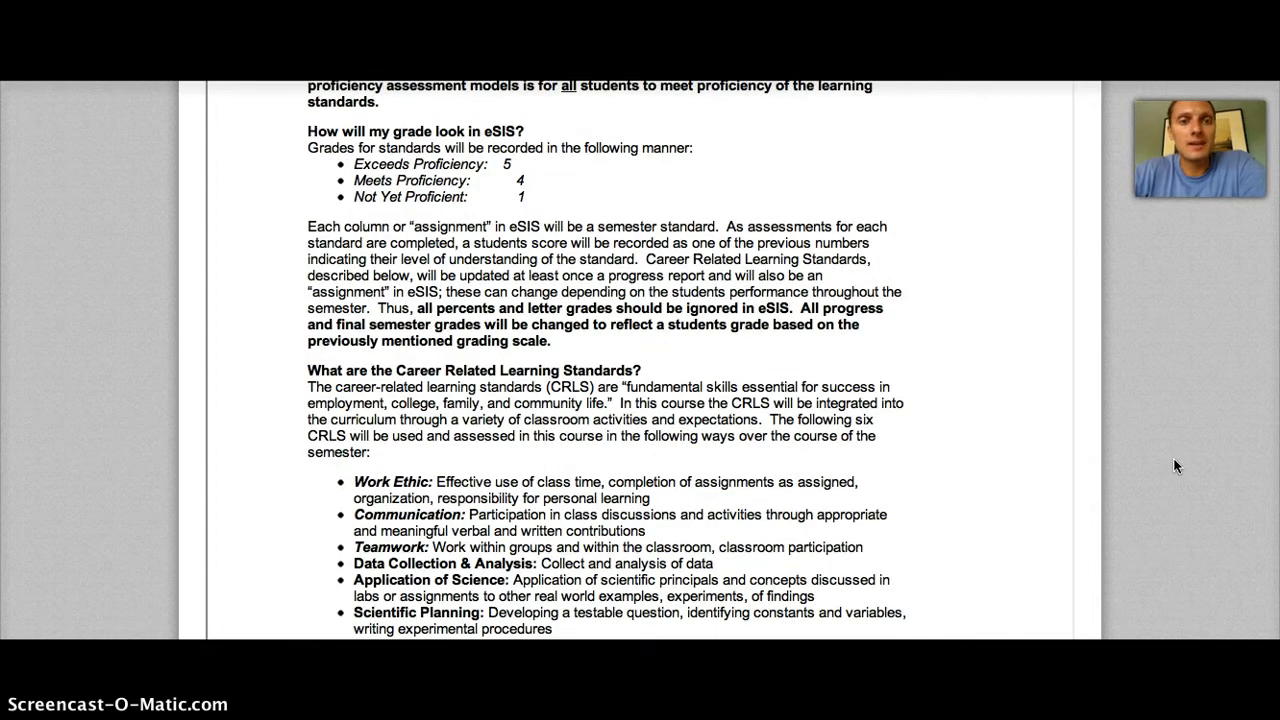
scroll(1157, 357, "up", 20)
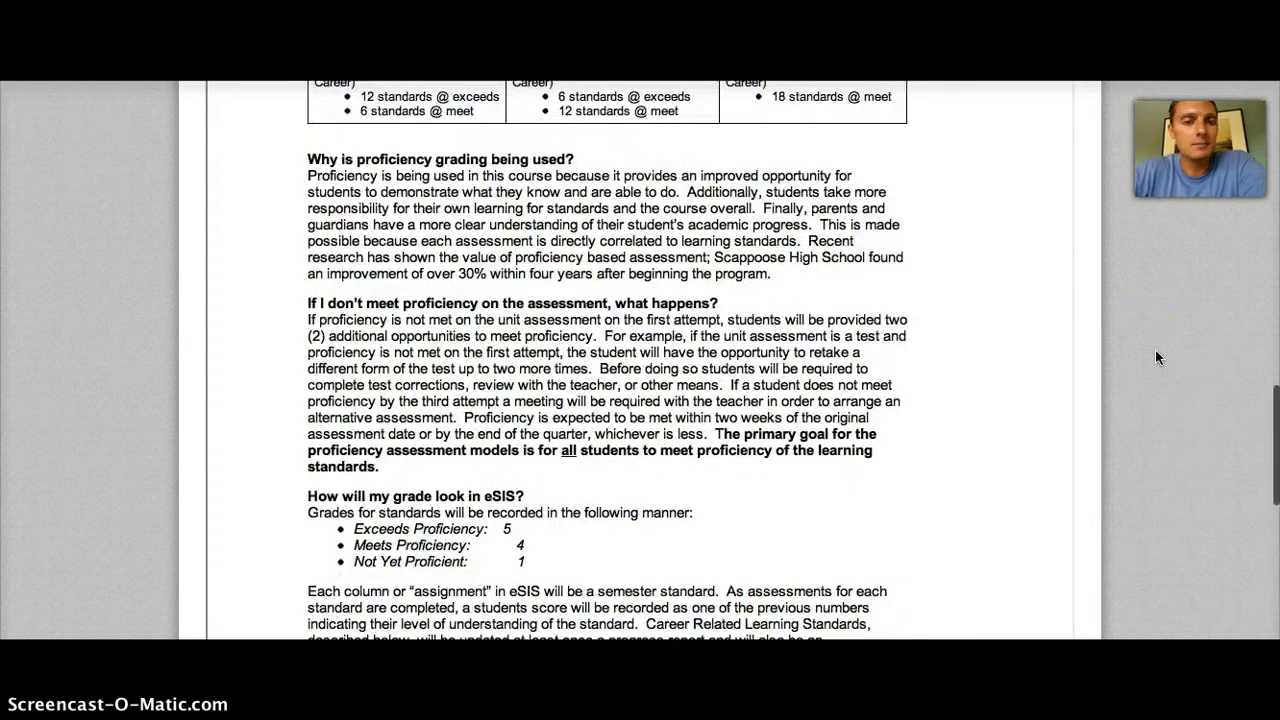
scroll(1155, 357, "up", 6)
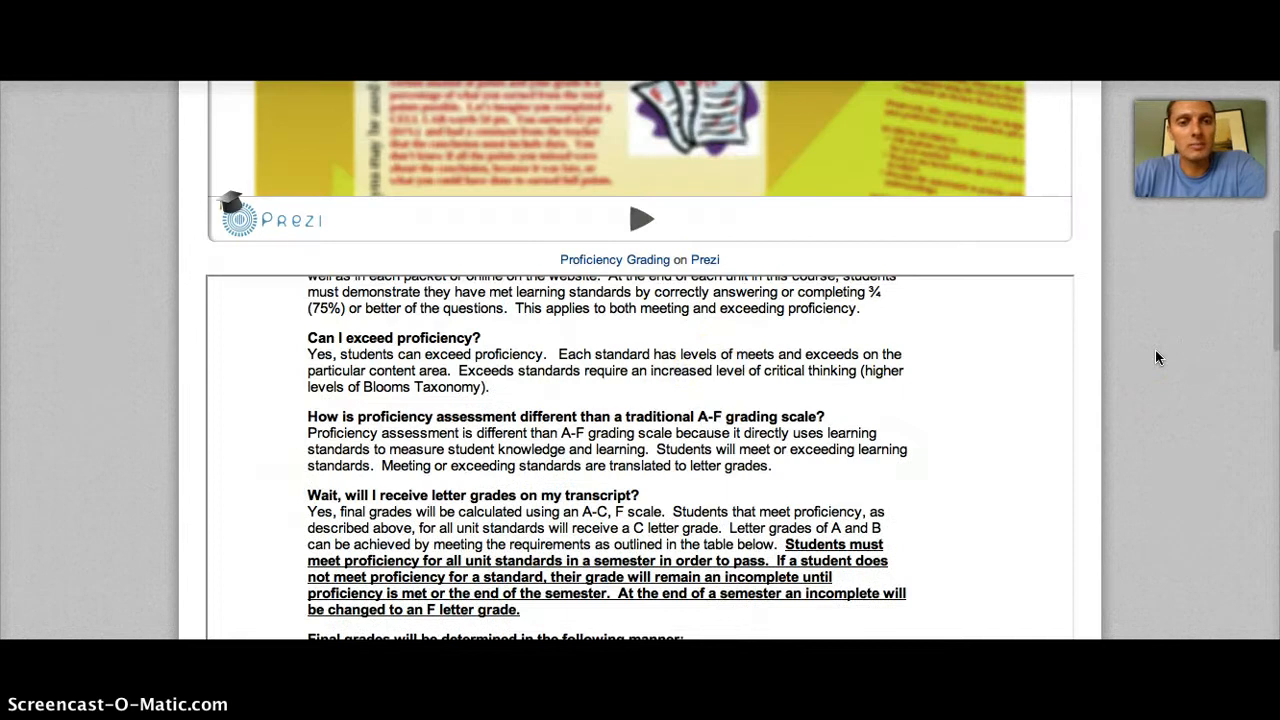
scroll(903, 396, "up", 3)
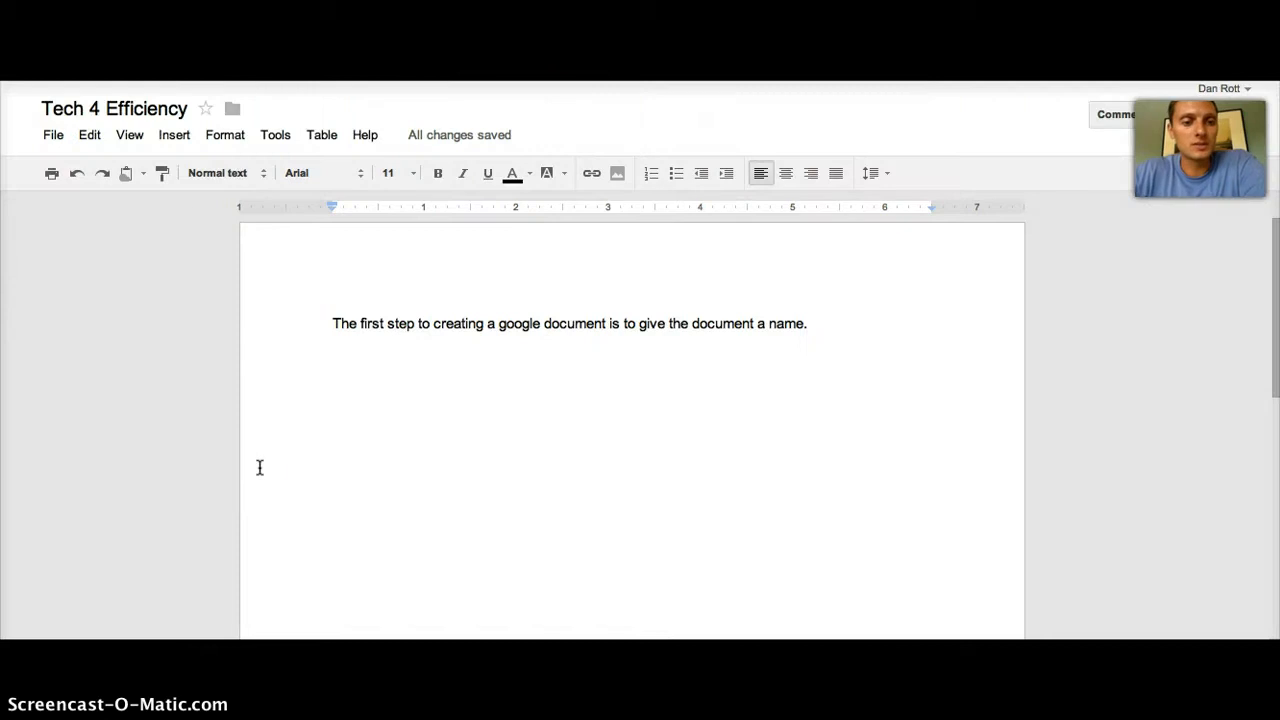
Step: Review Page setup and cancel without changes, then browse the Edit menu toward Insert
left_click(52, 137)
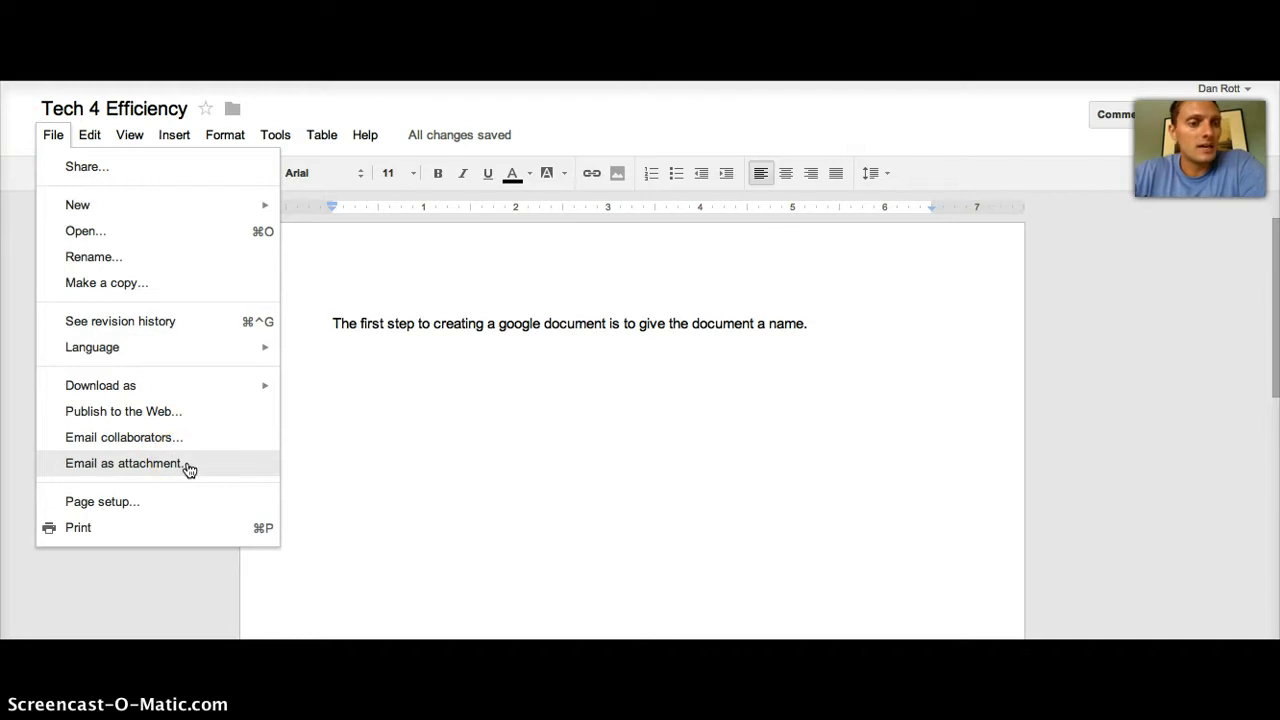
left_click(165, 527)
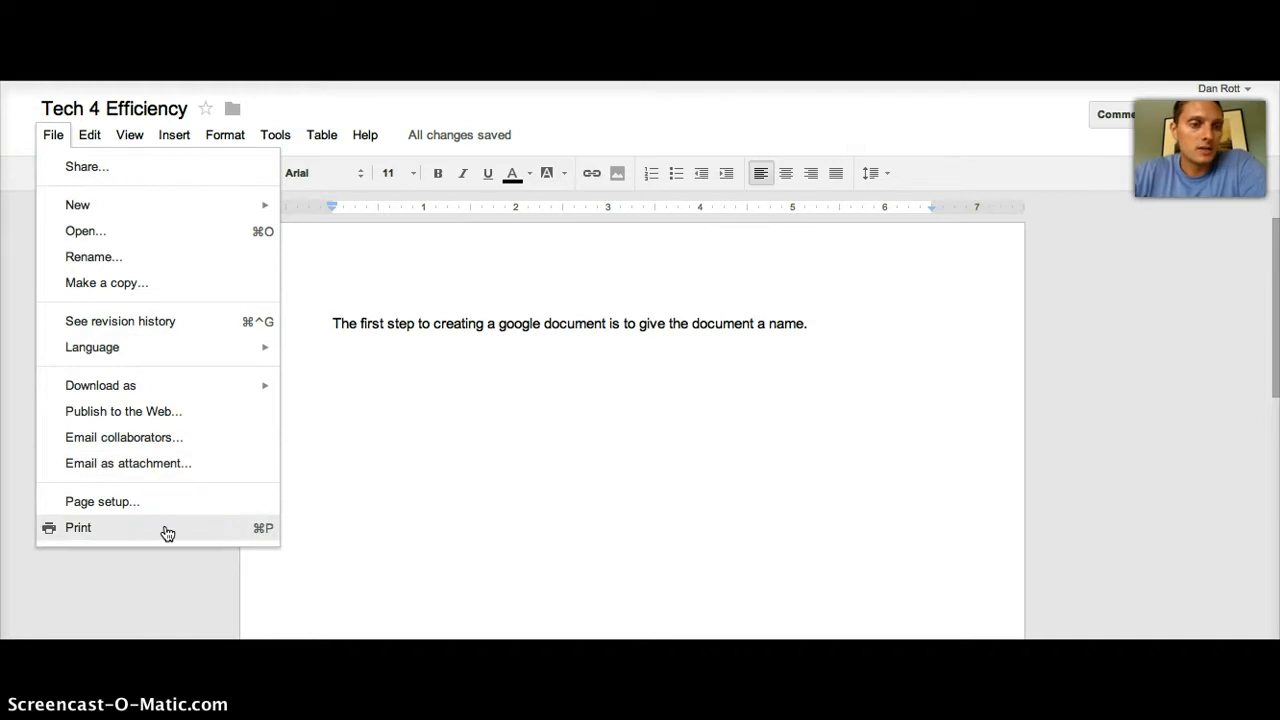
left_click(155, 501)
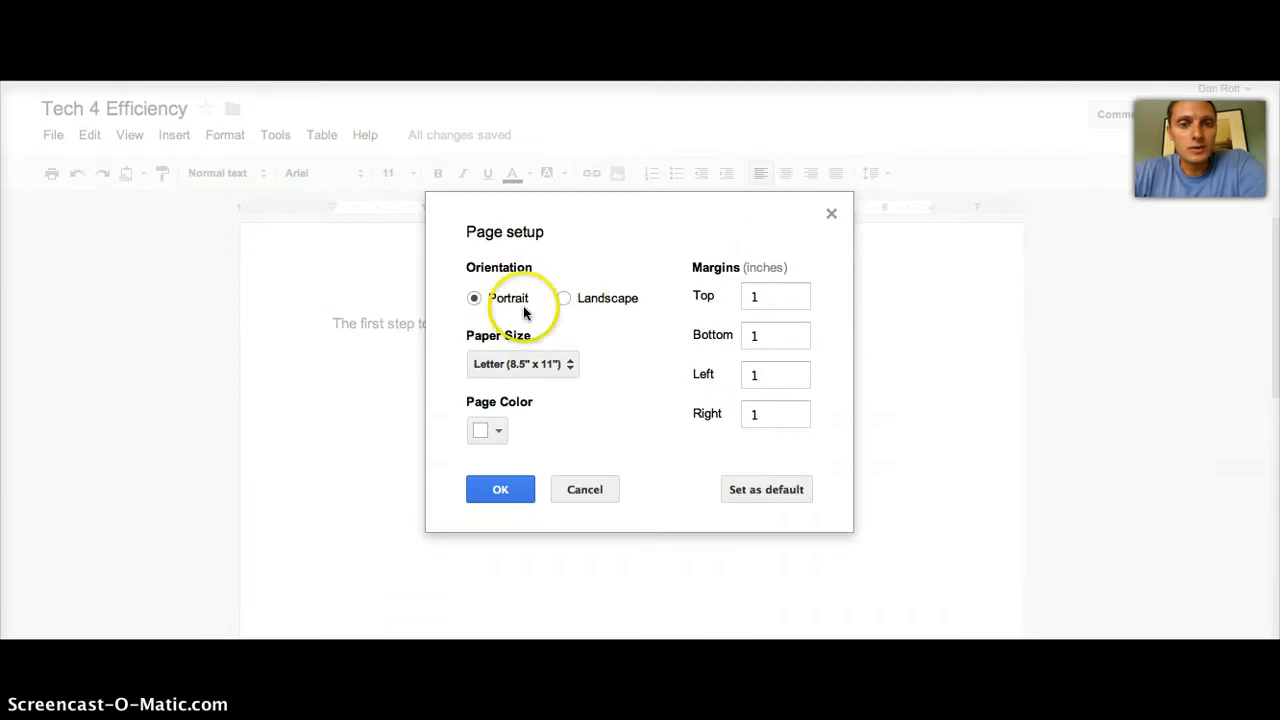
left_click(593, 487)
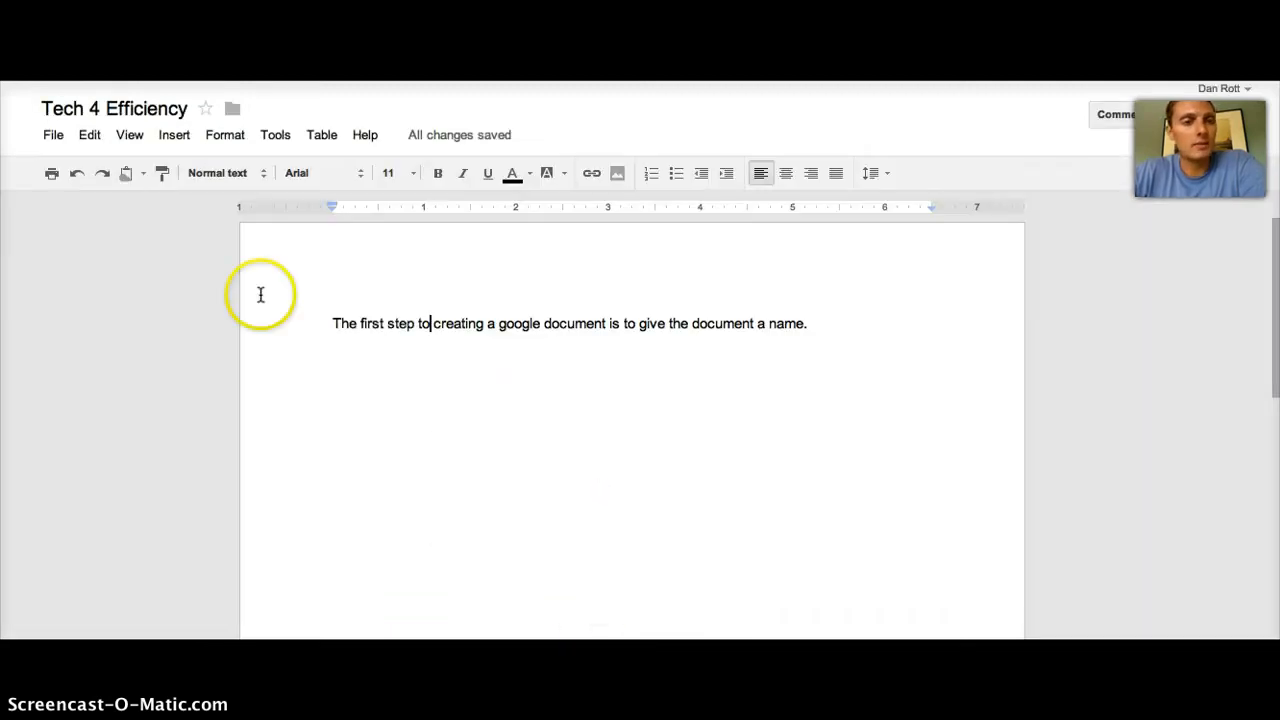
left_click(91, 147)
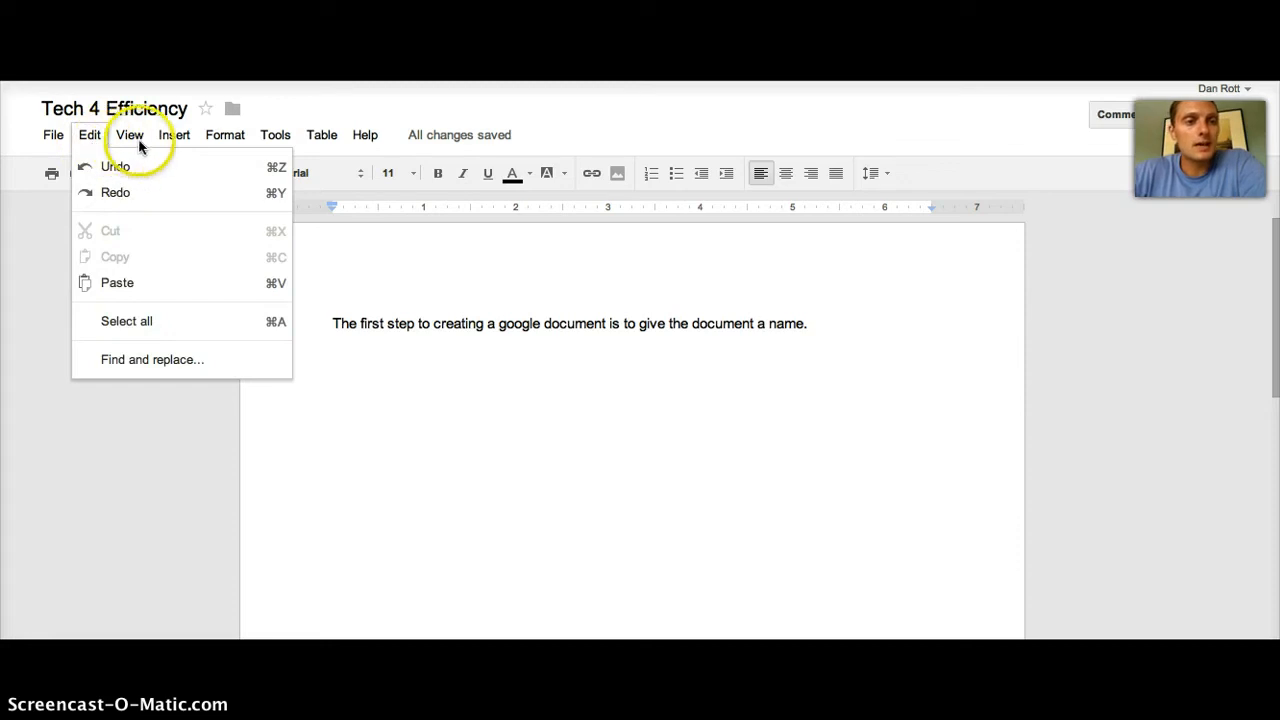
mouse_move(138, 144)
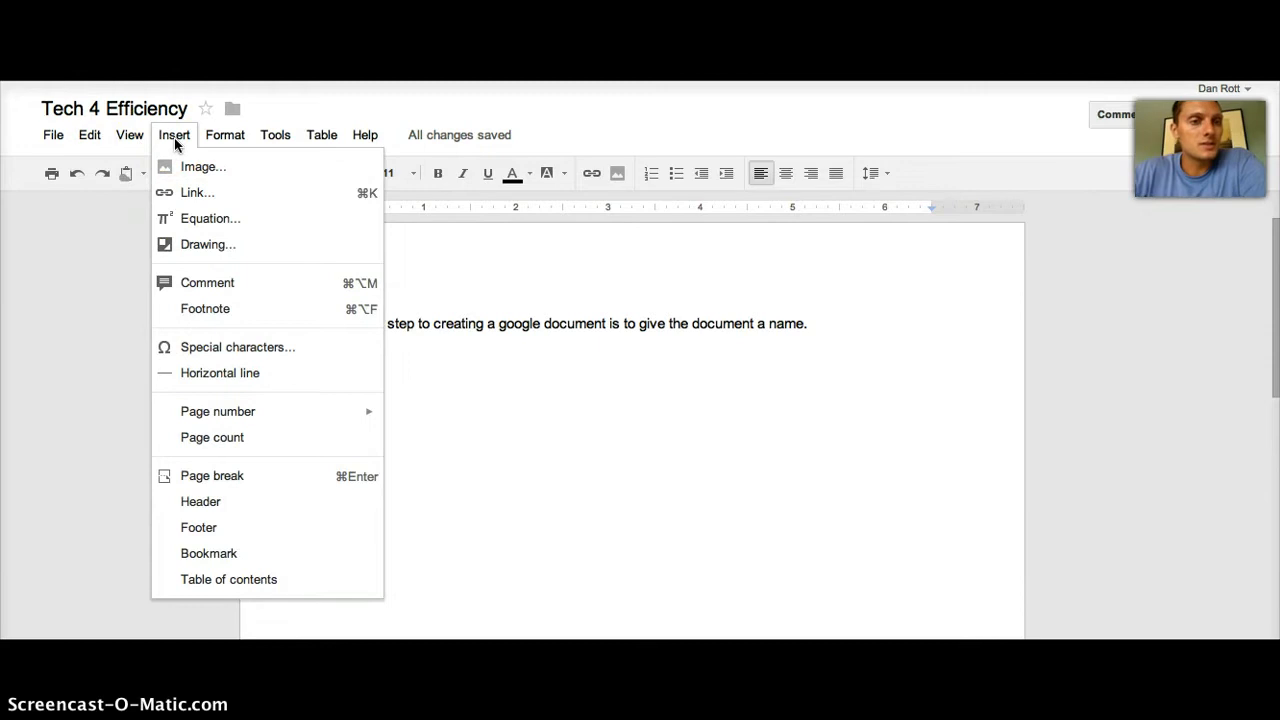
left_click(184, 168)
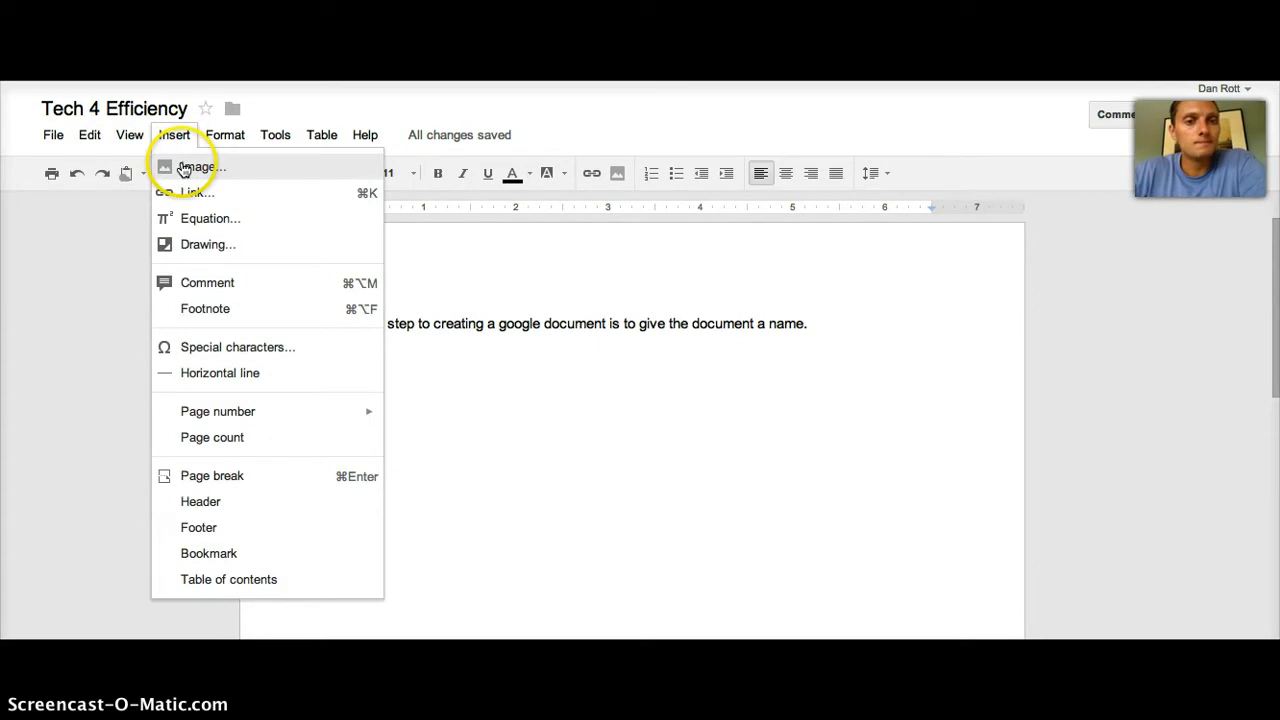
left_click(184, 168)
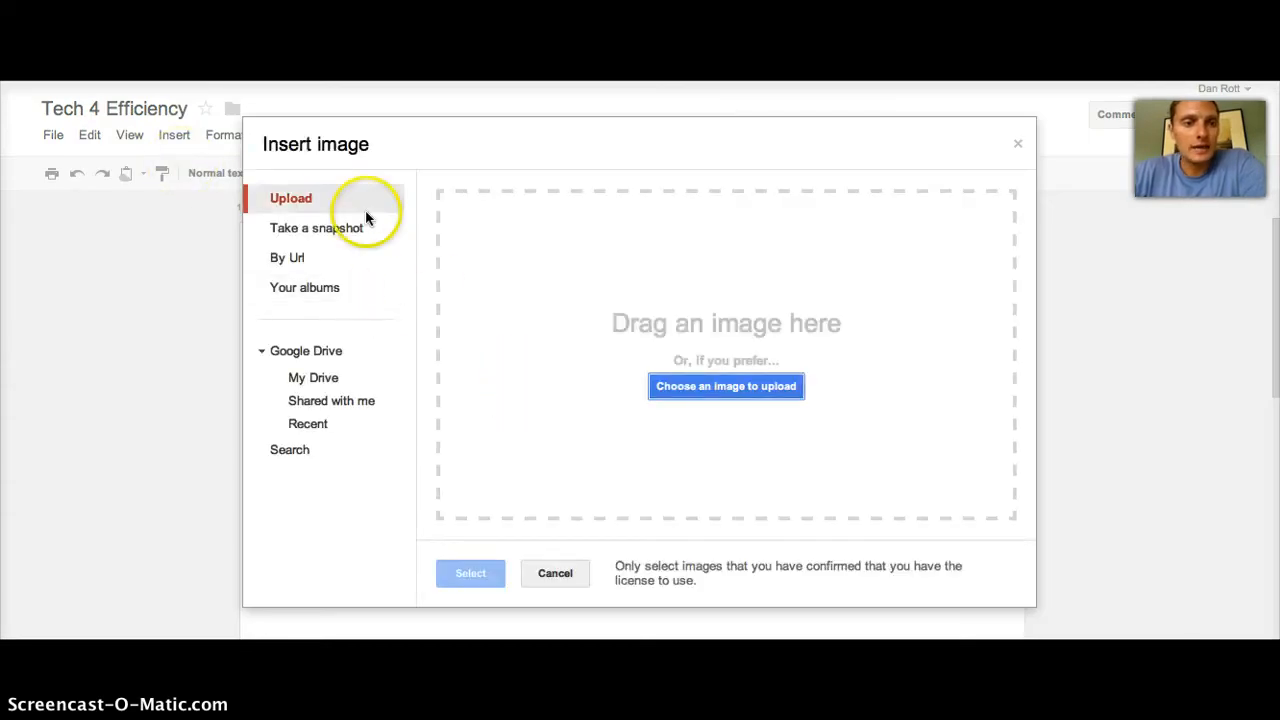
left_click(292, 262)
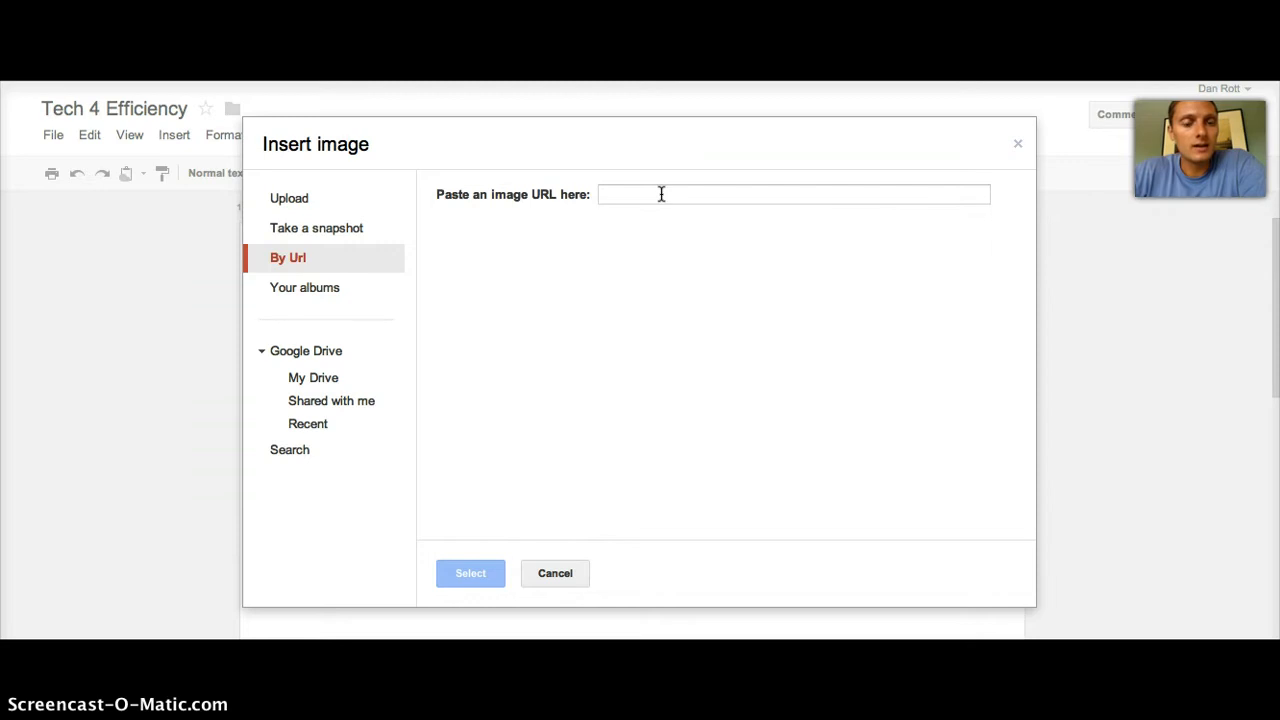
left_click(288, 290)
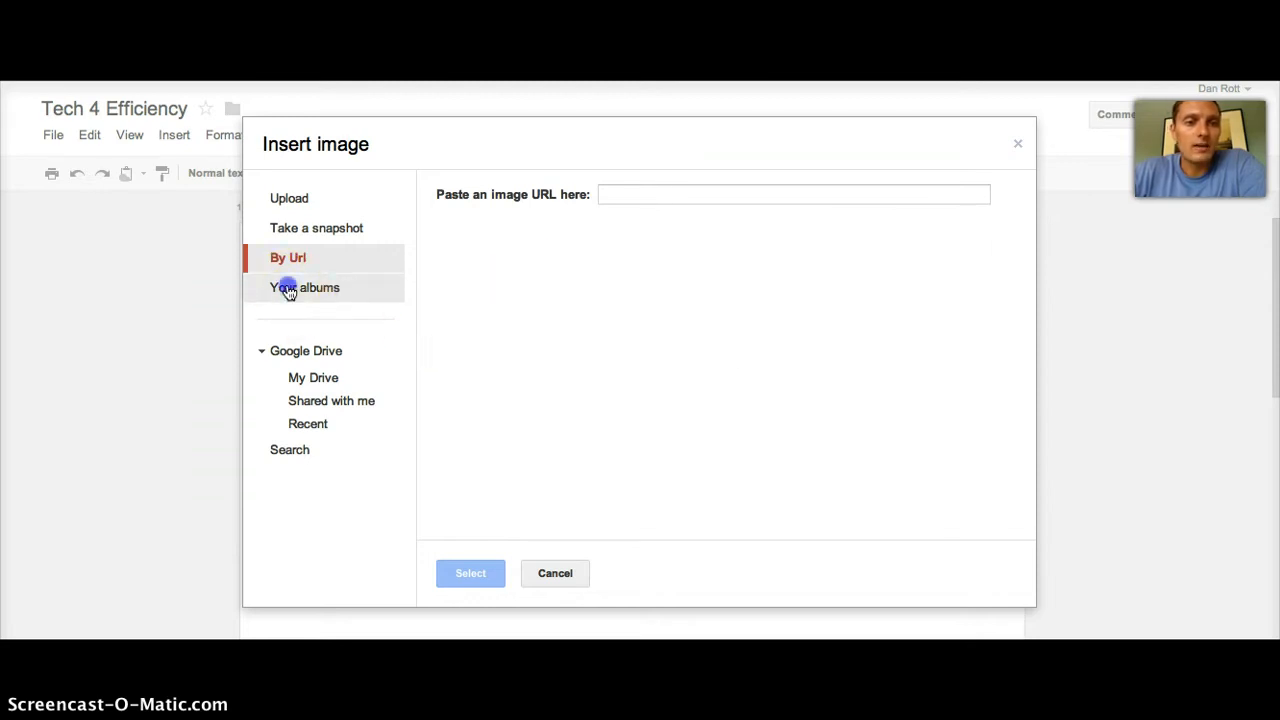
left_click(296, 197)
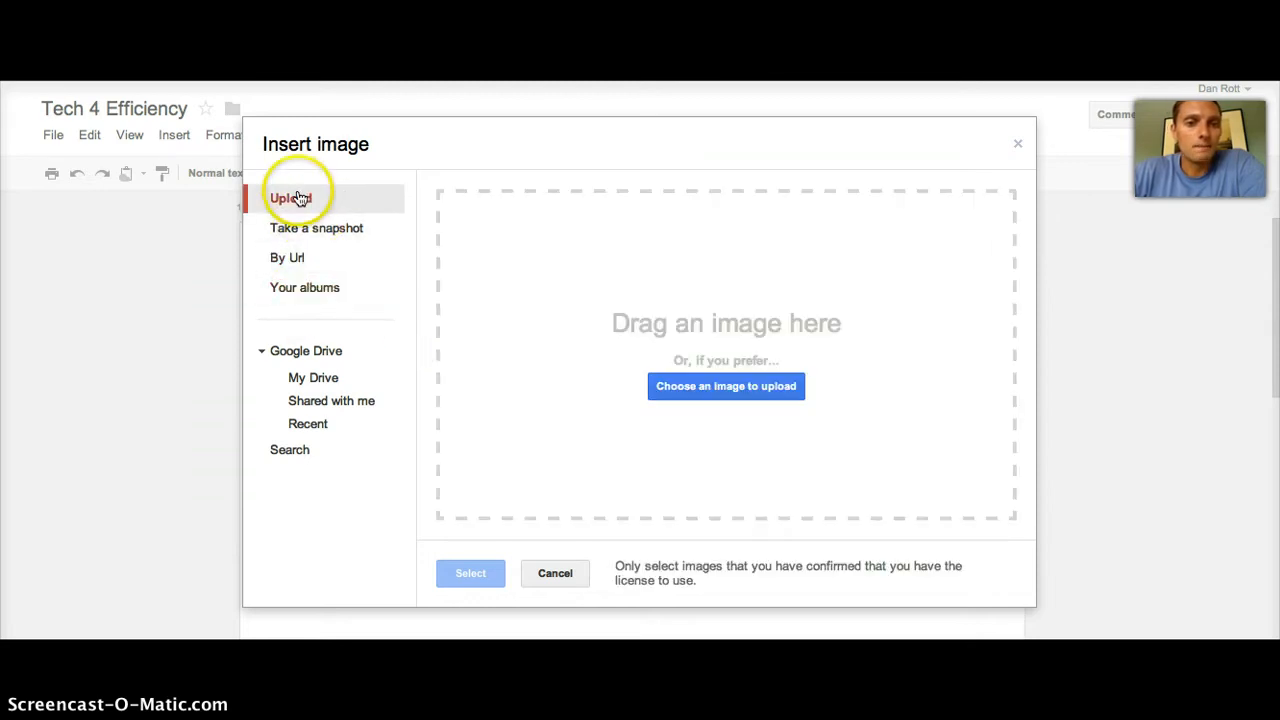
left_click(560, 572)
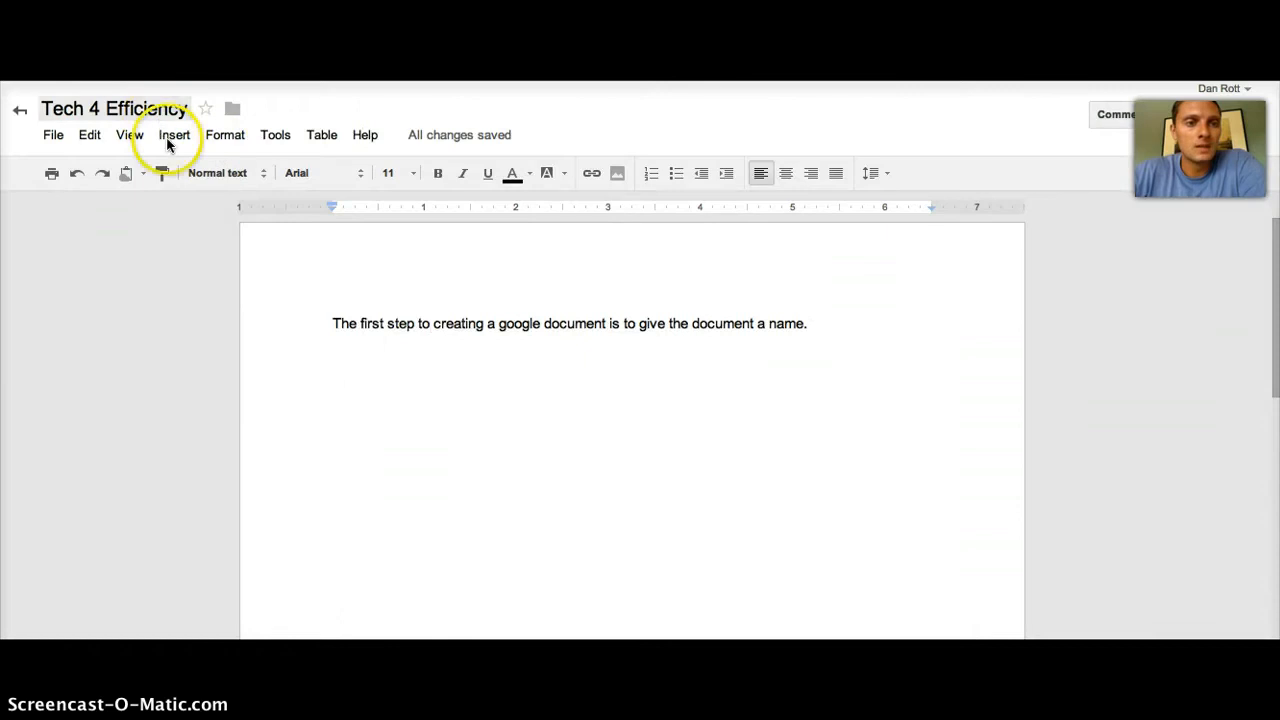
Step: Insert a blank drawing and save-close it empty, then browse Insert over to Format
left_click(170, 138)
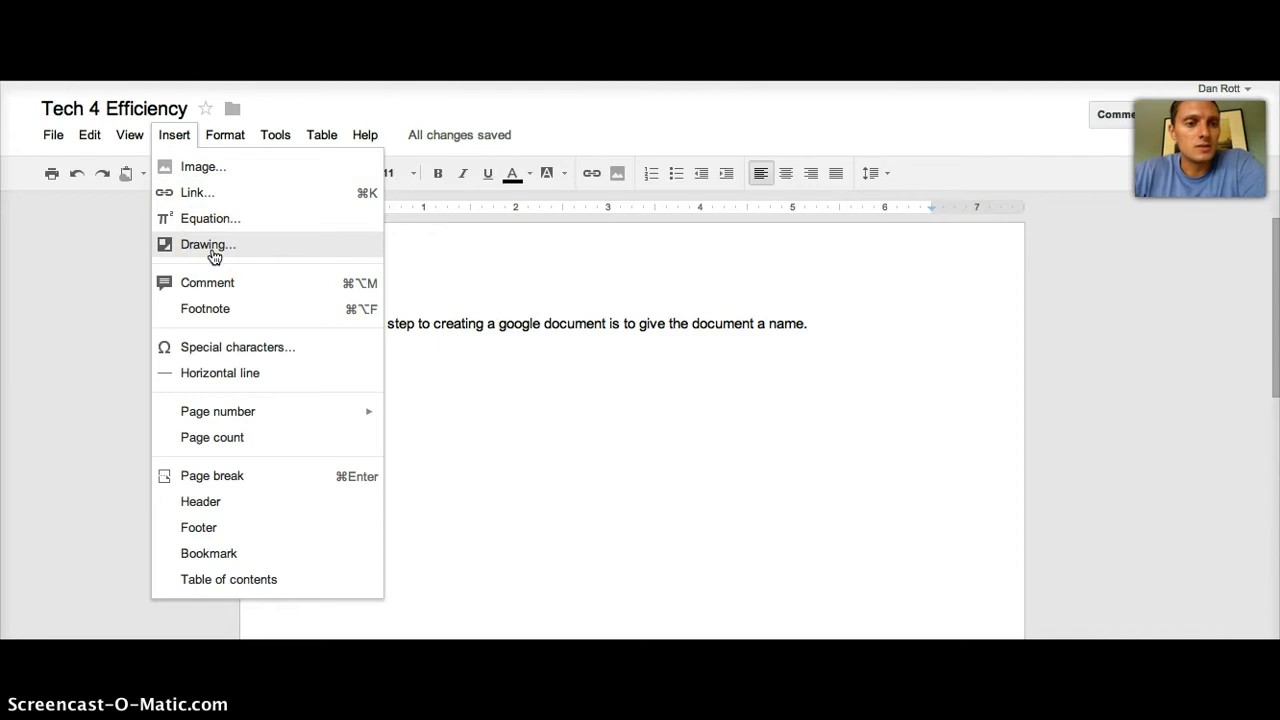
left_click(211, 249)
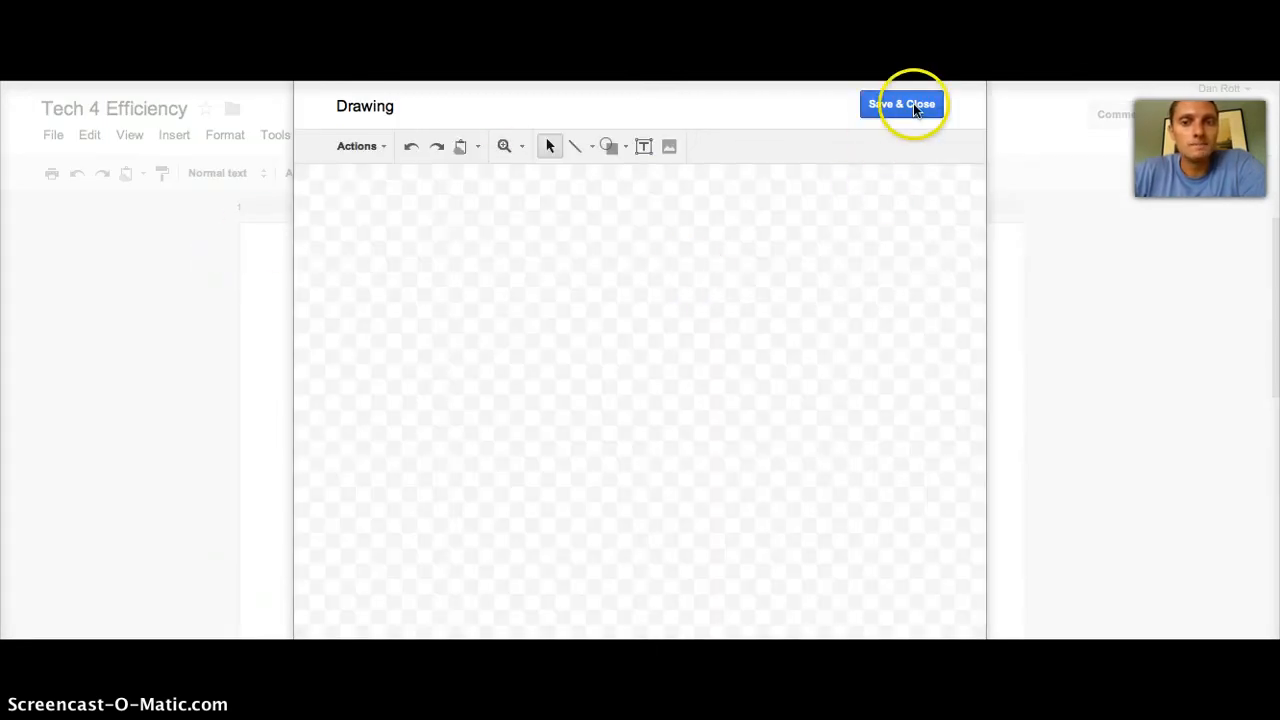
left_click(913, 105)
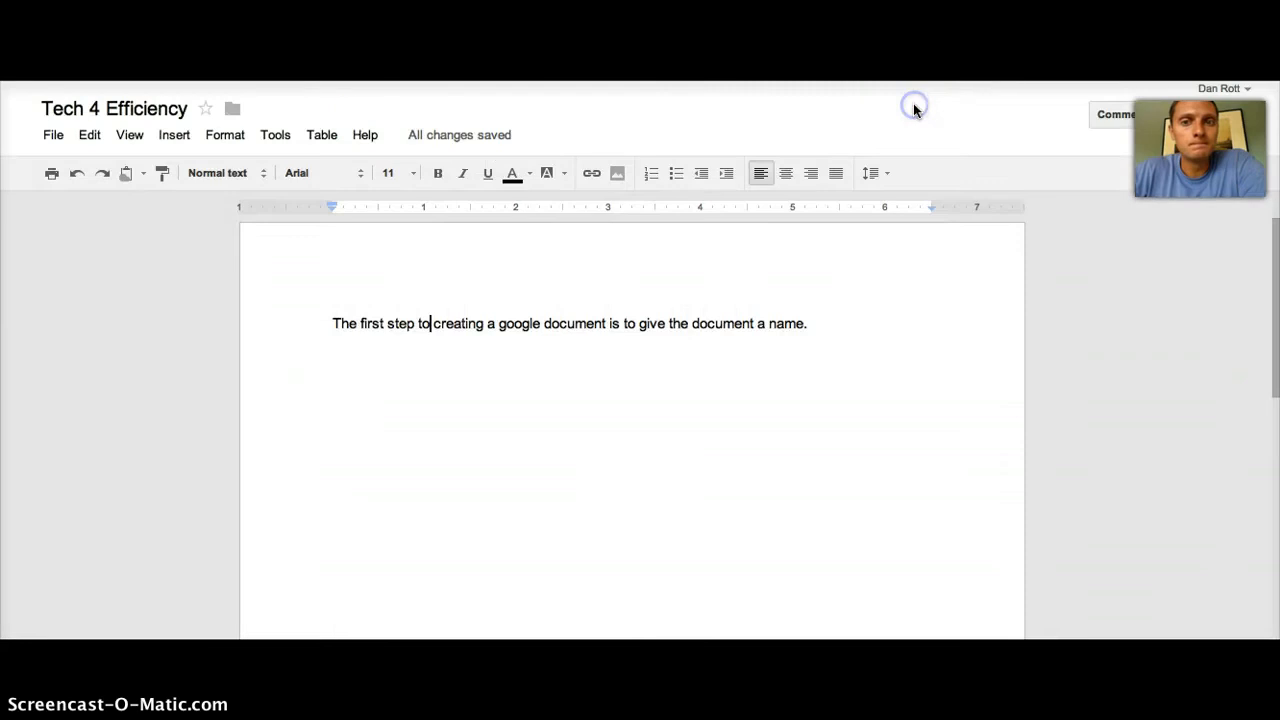
left_click(182, 137)
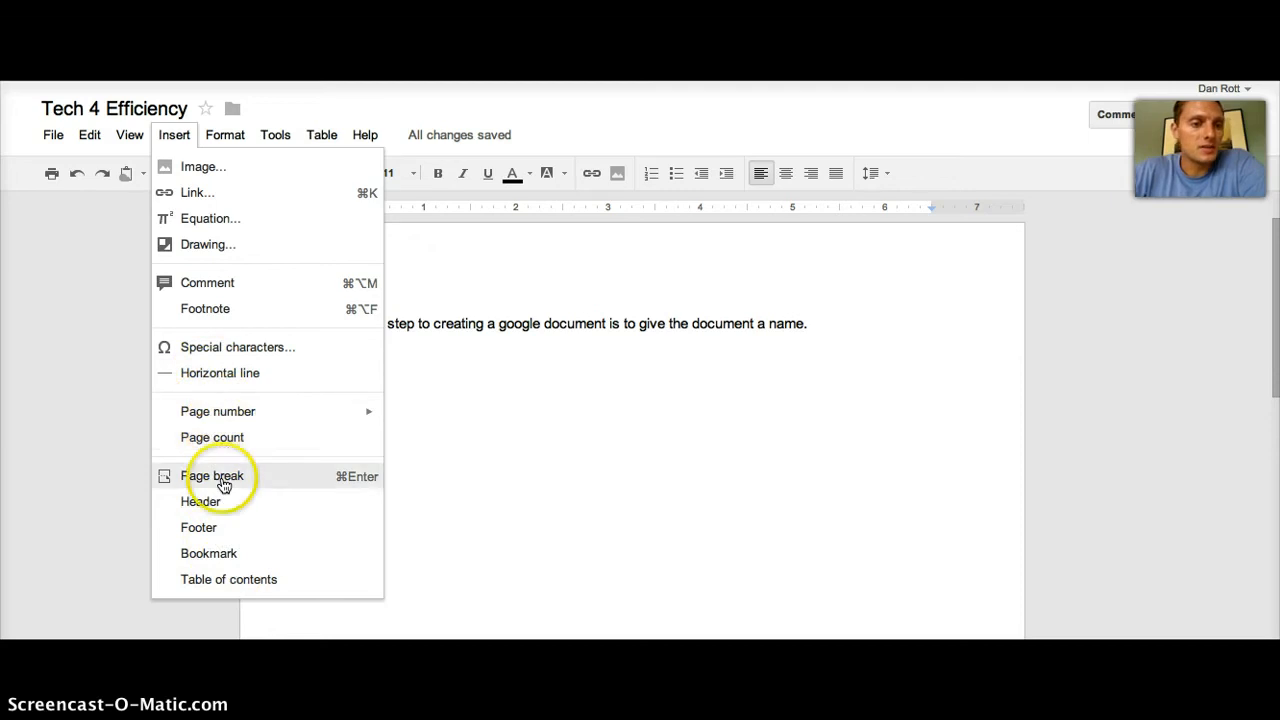
mouse_move(219, 141)
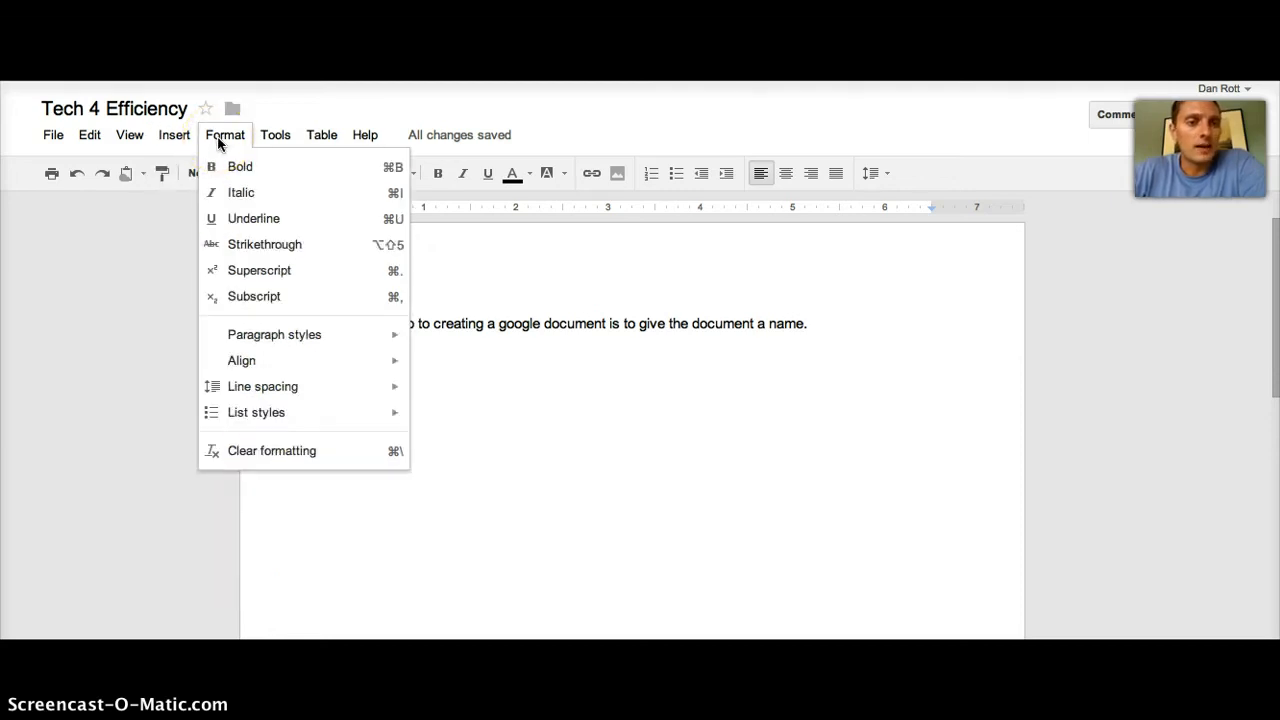
Step: Open the Research panel from Tools and focus its search box
left_click(289, 132)
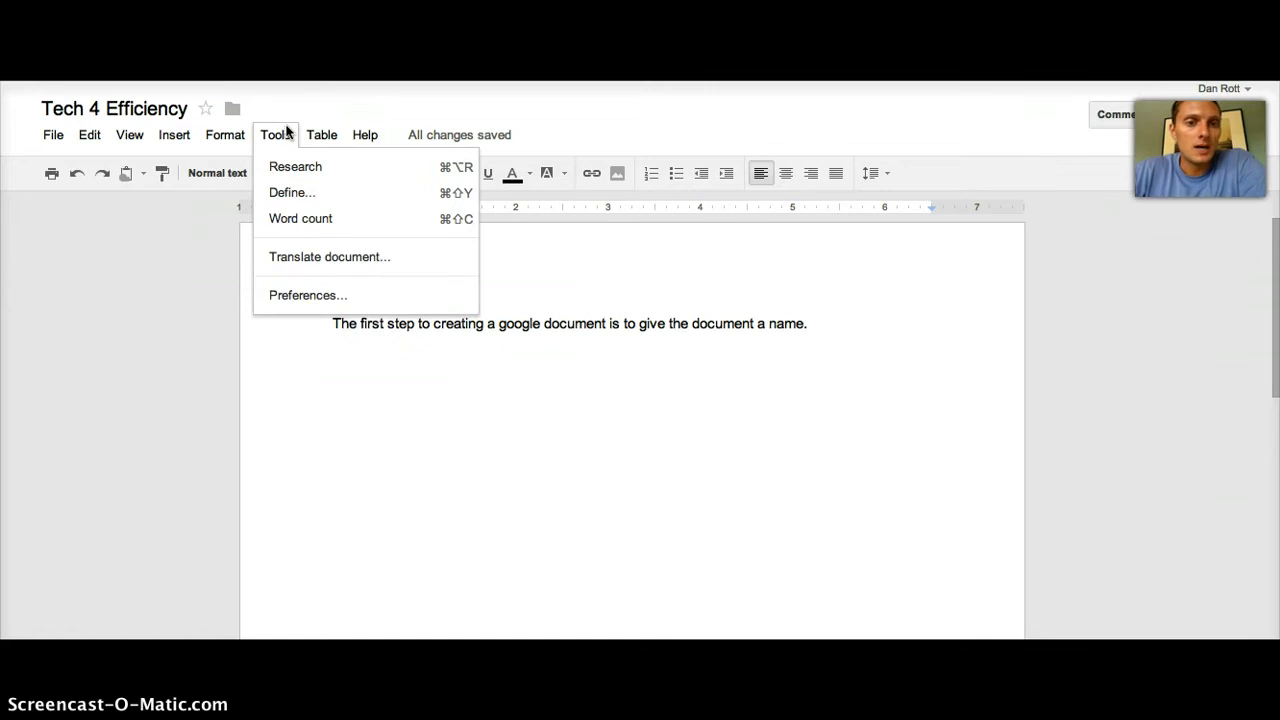
left_click(295, 166)
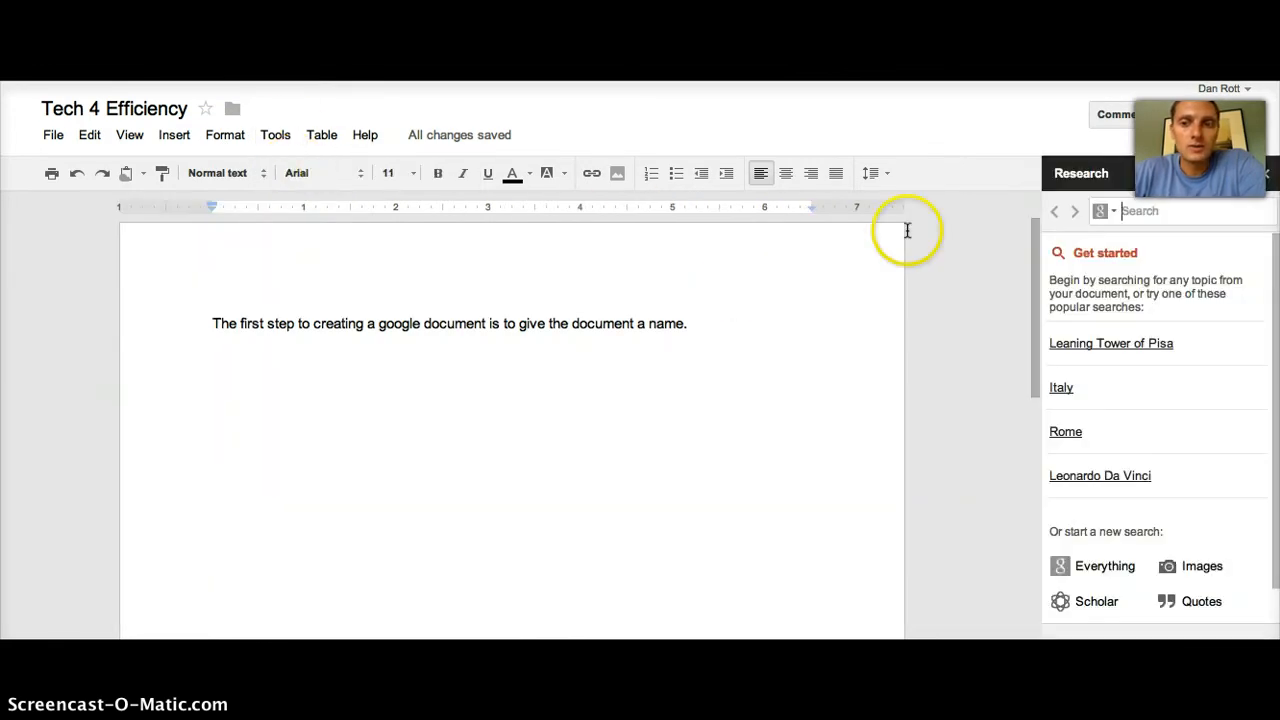
left_click(1170, 211)
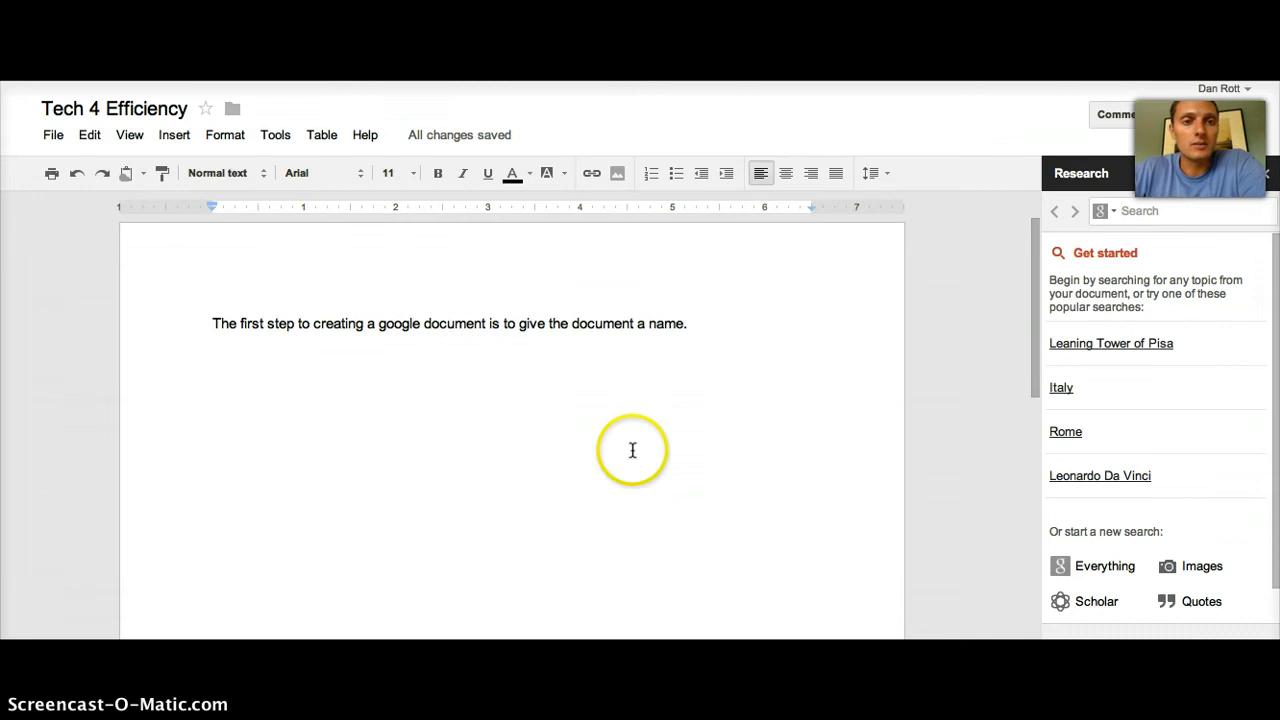
Step: Browse Tools and the Table > Insert table options, then close the Research panel
left_click(270, 141)
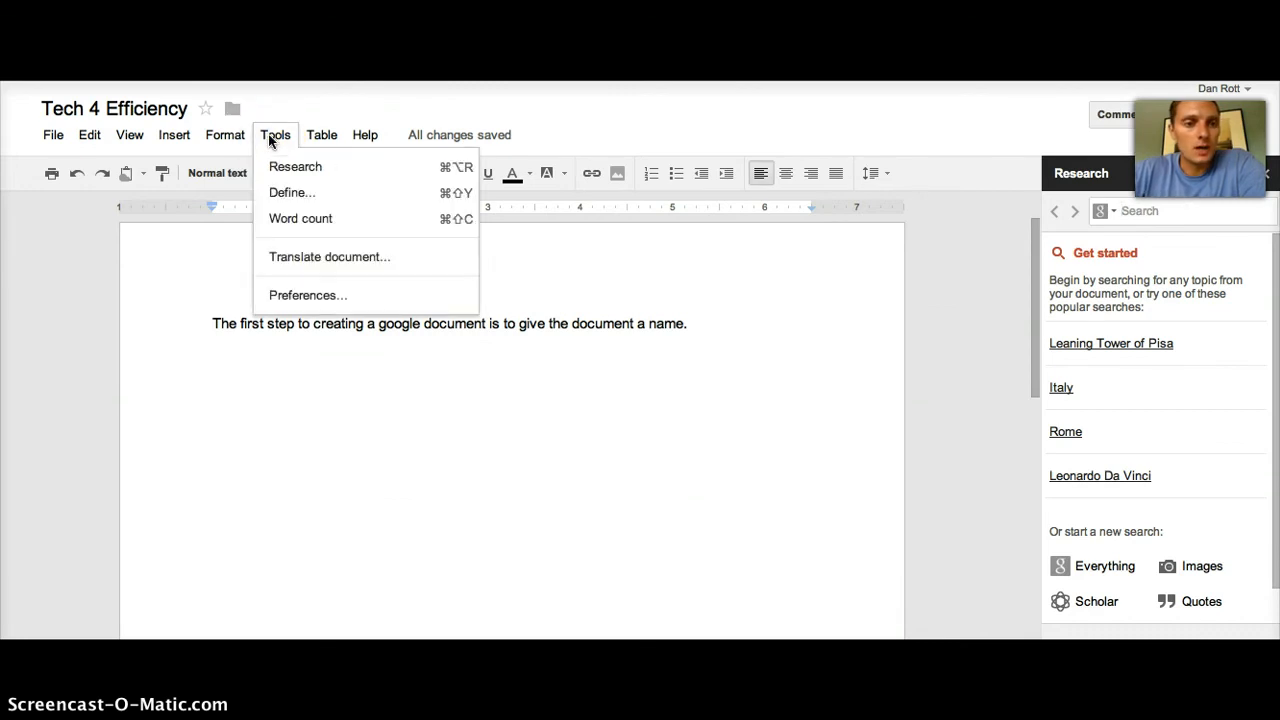
left_click(322, 137)
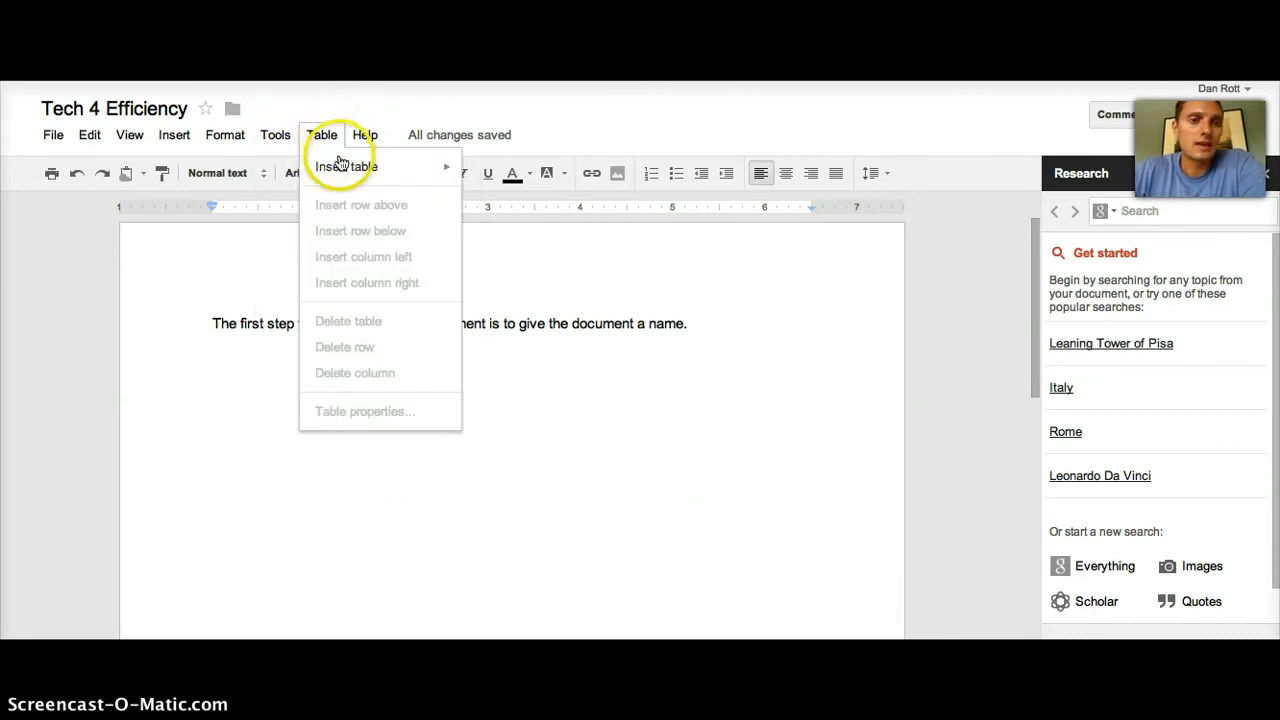
mouse_move(323, 167)
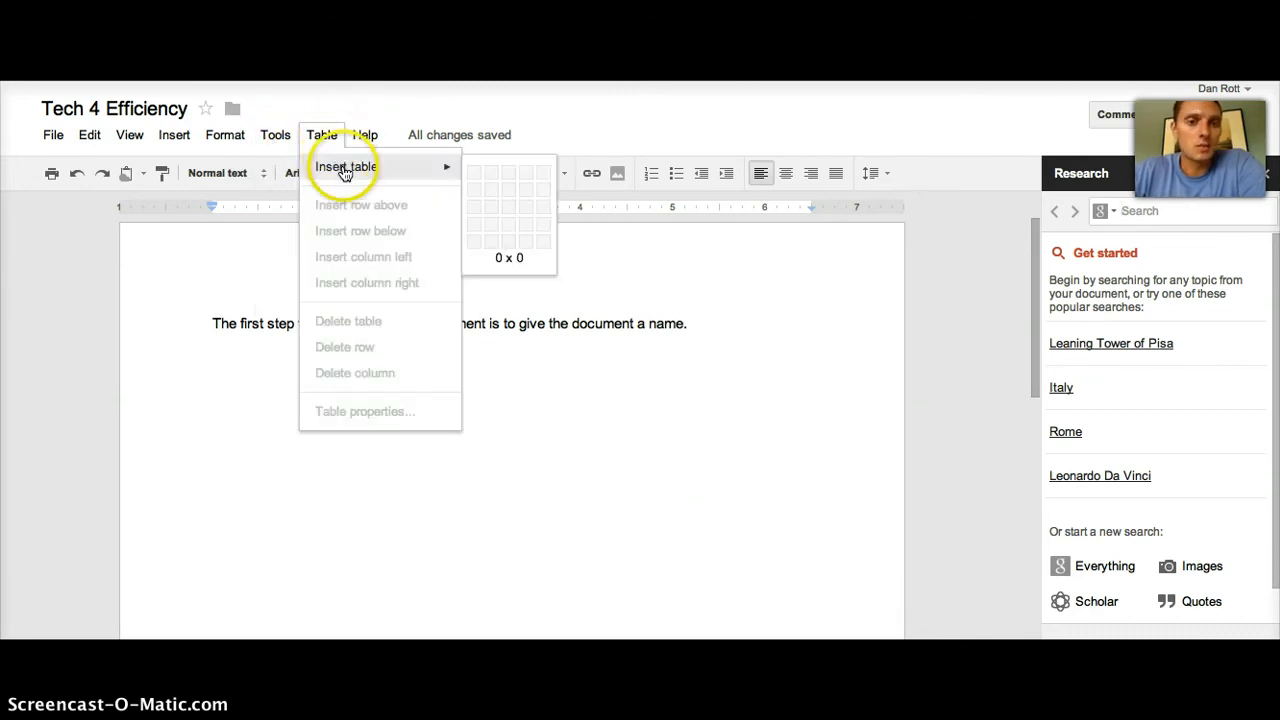
left_click(1262, 170)
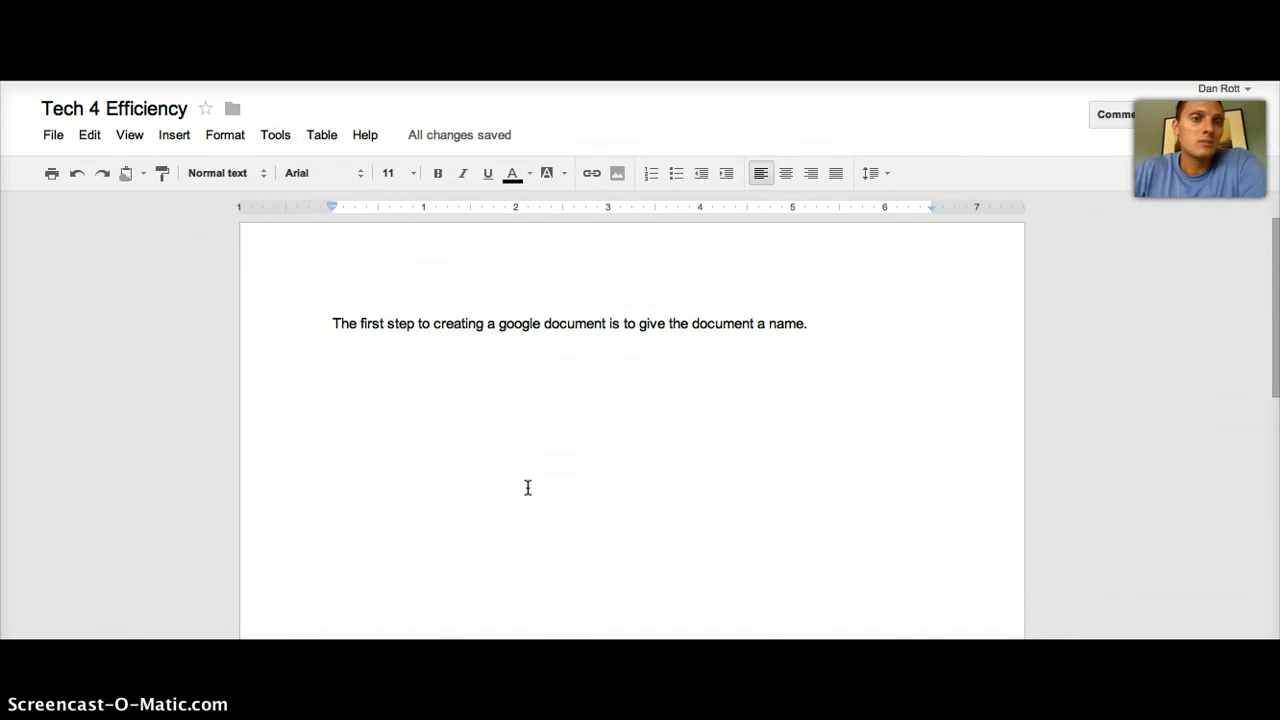